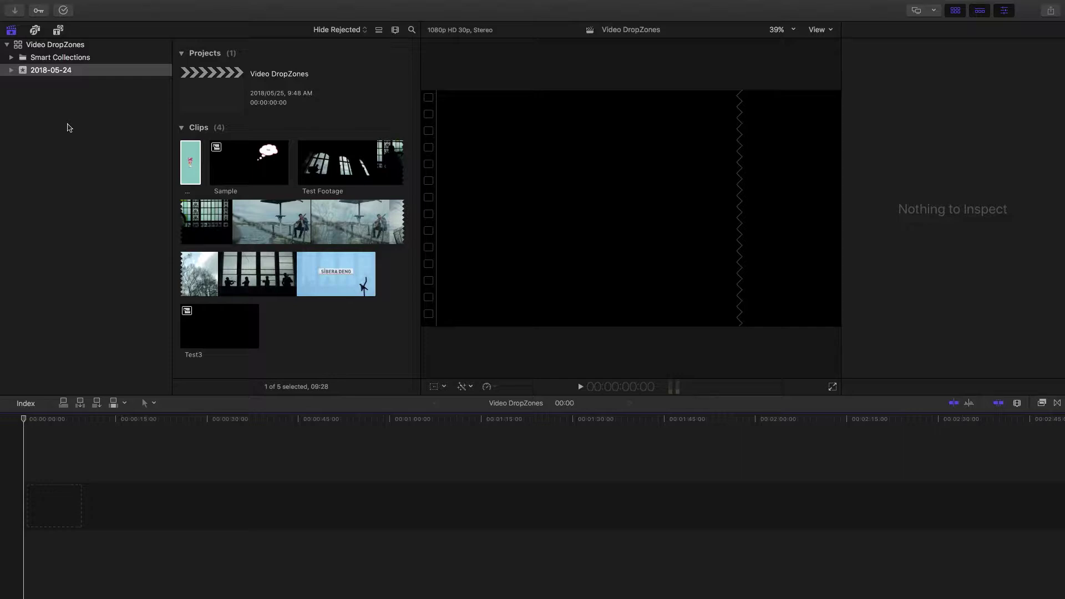
Step: Drag the Phone 11 title from the FCP Phone Promo Kit to the start of the timeline
left_click(58, 31)
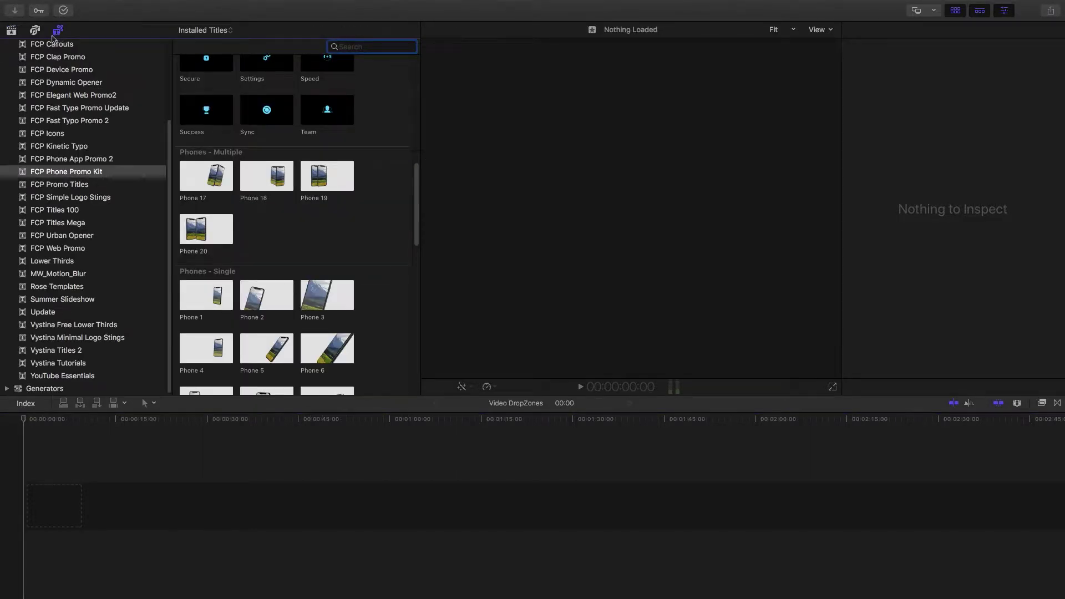
scroll(365, 190, "down", 2)
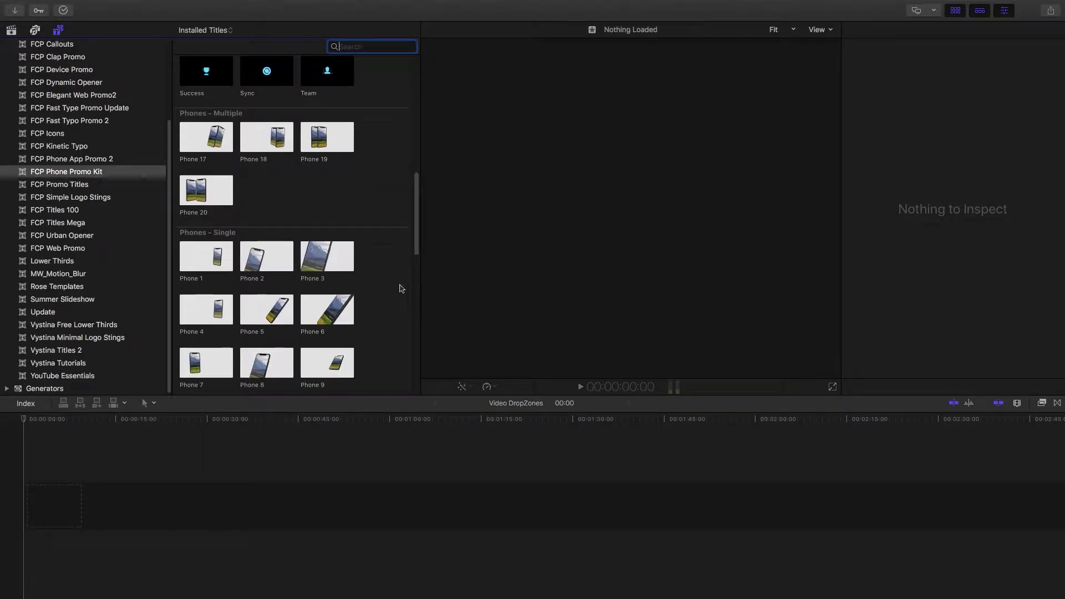
scroll(399, 283, "down", 1)
scroll(395, 274, "down", 3)
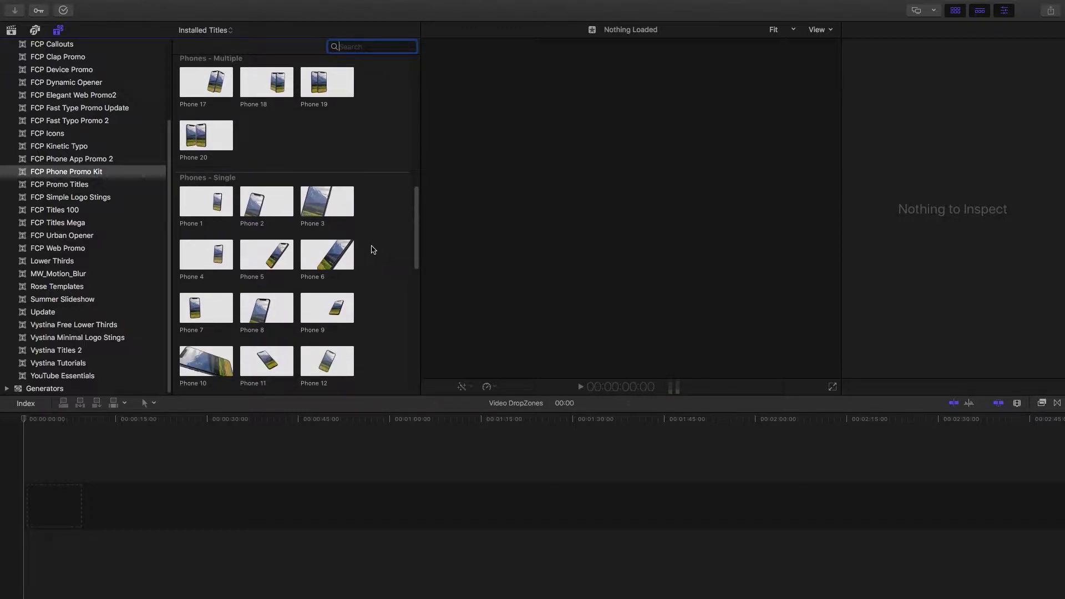
scroll(389, 283, "down", 5)
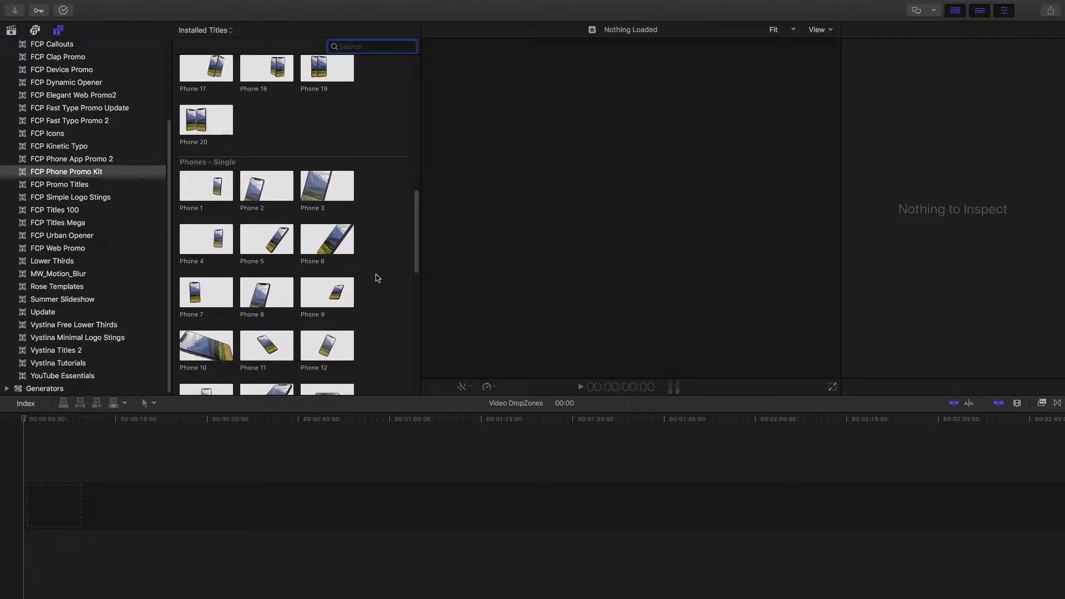
left_click_drag(261, 286, 34, 502)
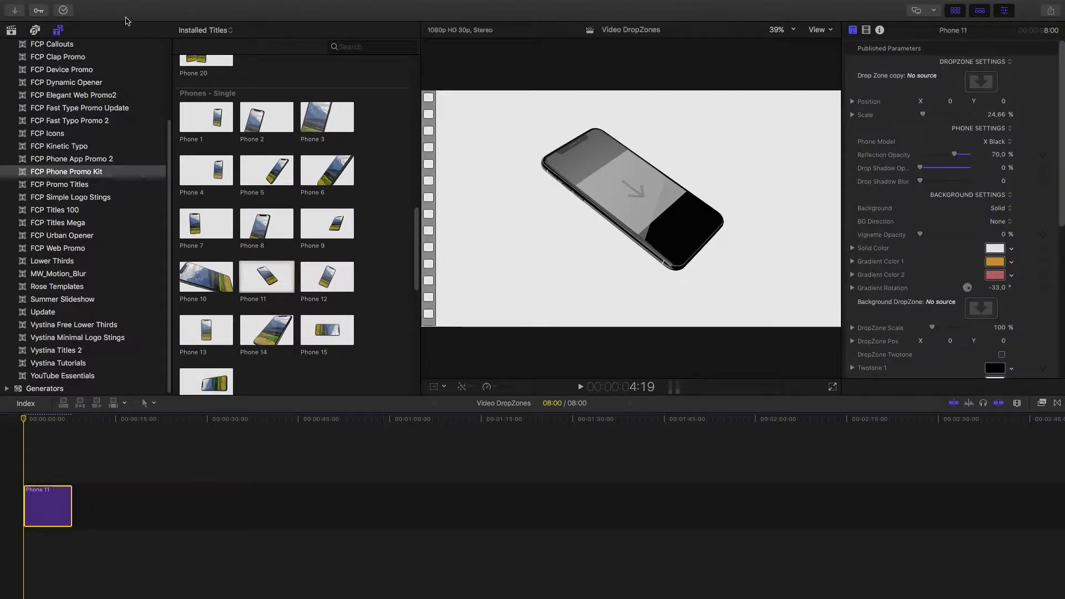
Step: Append the teal Footage clip after Phone 11, preview it at 100% zoom, then delete it
left_click(12, 30)
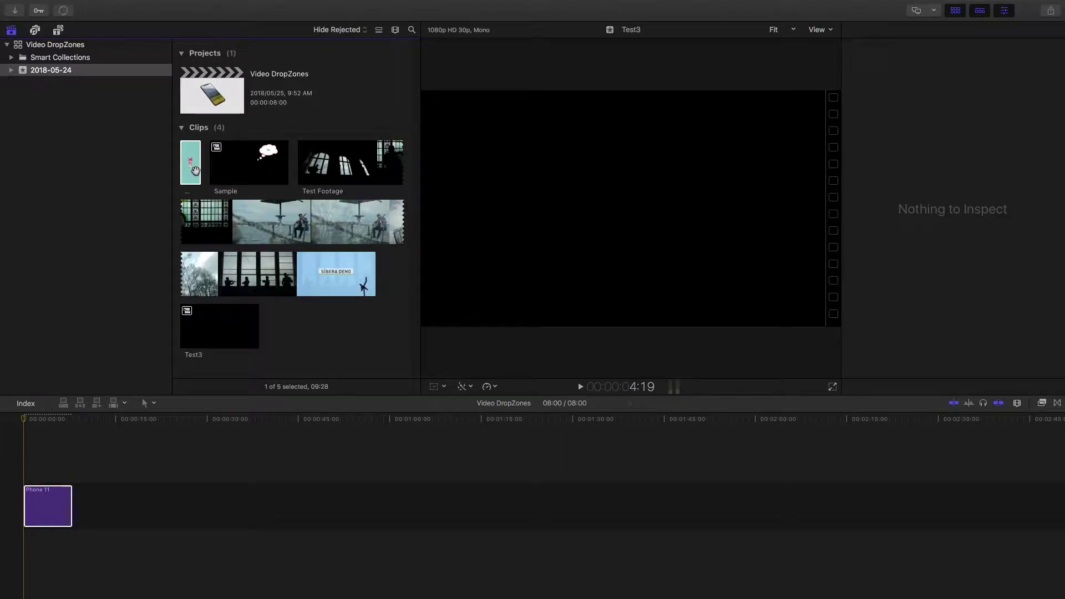
left_click_drag(195, 170, 83, 504)
left_click(779, 30)
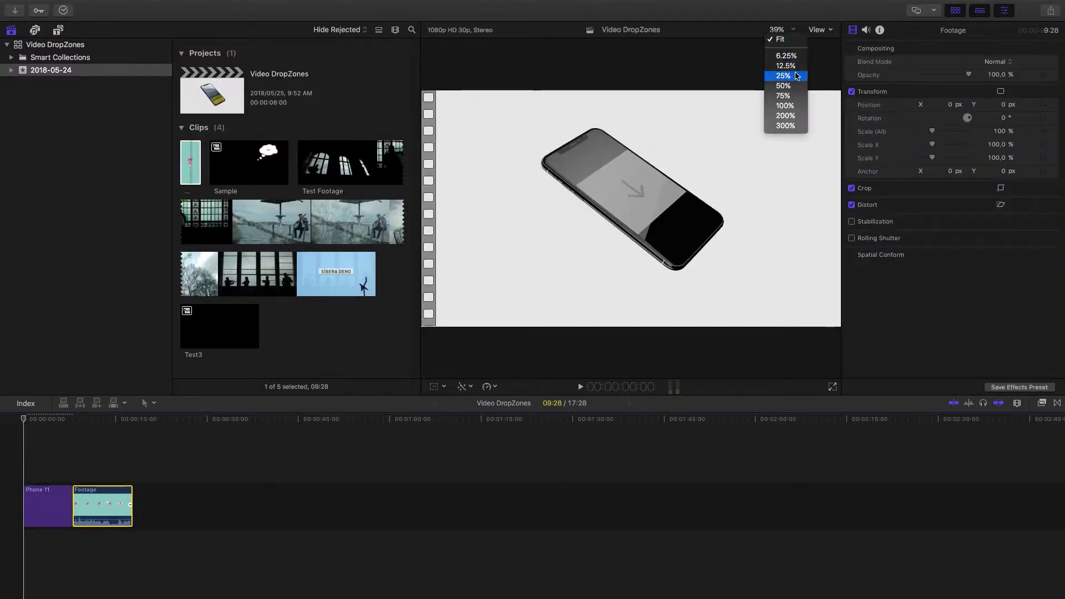
left_click(785, 106)
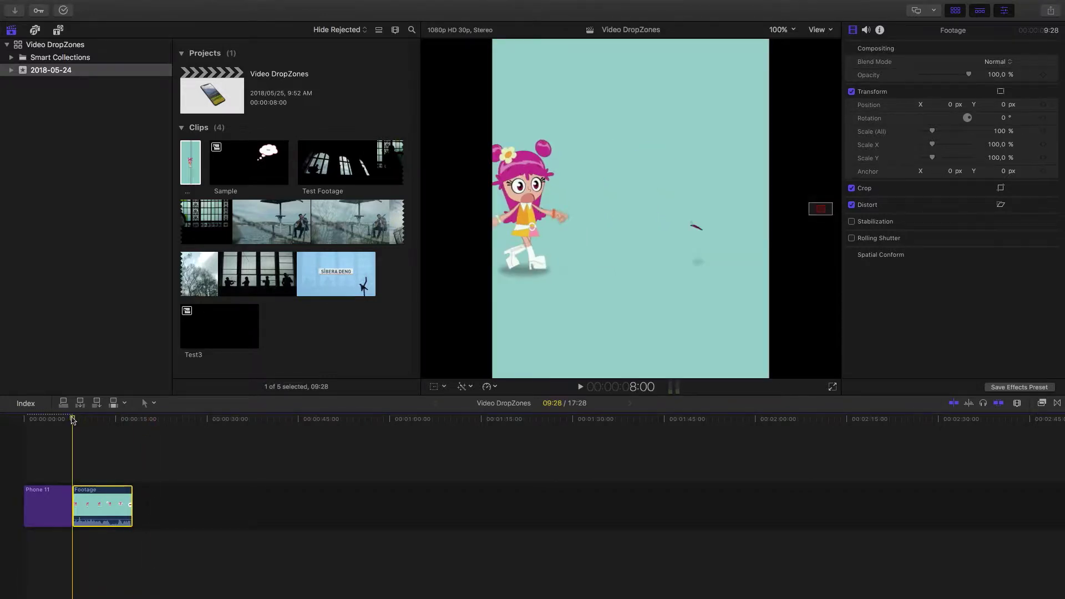
key("space")
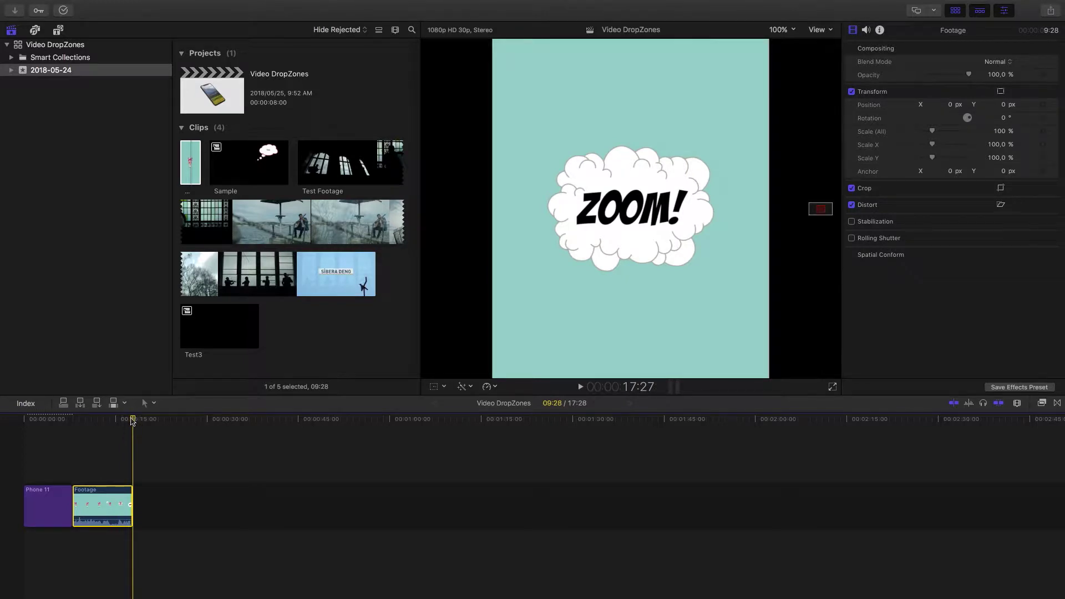
left_click_drag(133, 421, 99, 425)
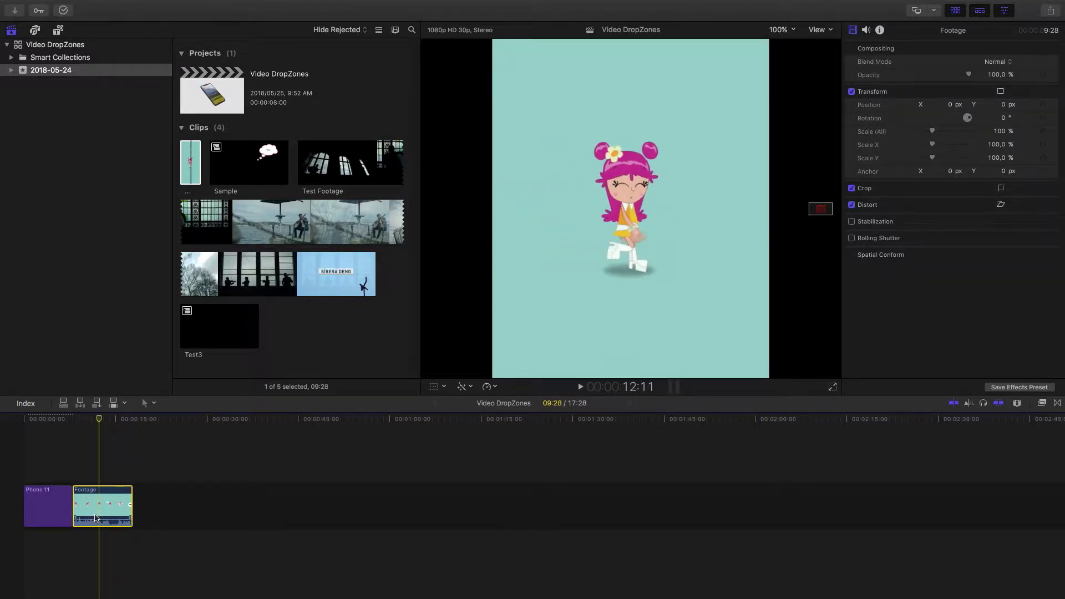
key("Delete")
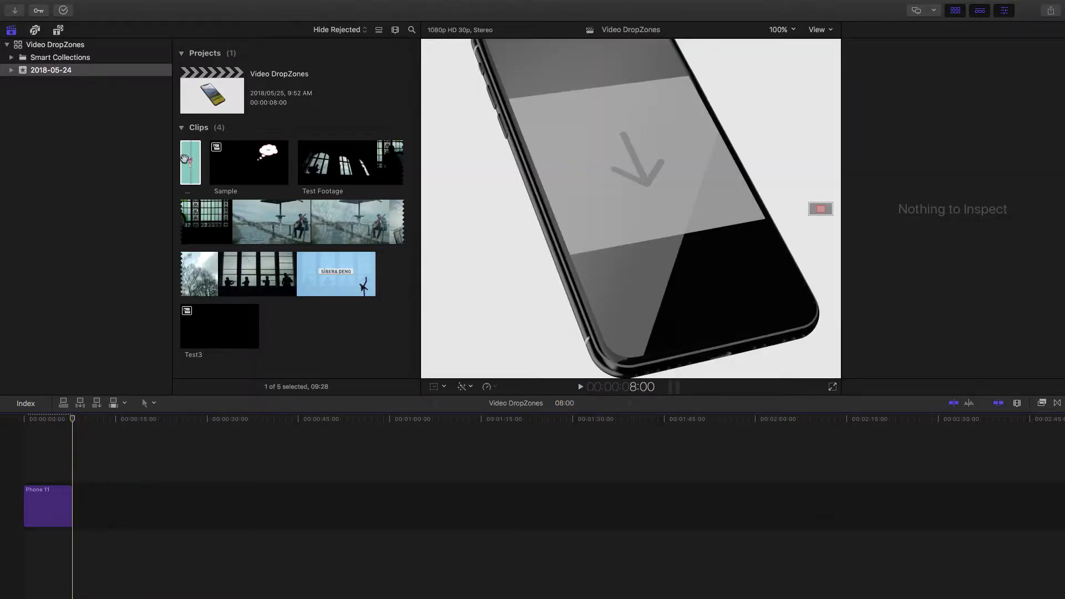
Step: Connect the teal Footage clip beneath Phone 11 and play the timeline from the start
left_click_drag(189, 178, 39, 555)
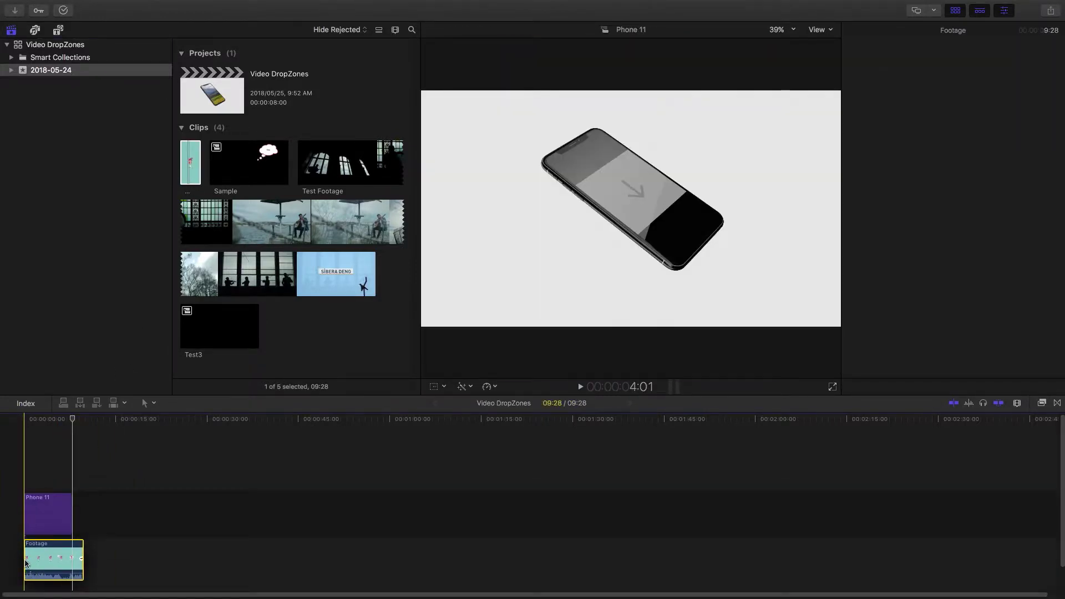
left_click(24, 429)
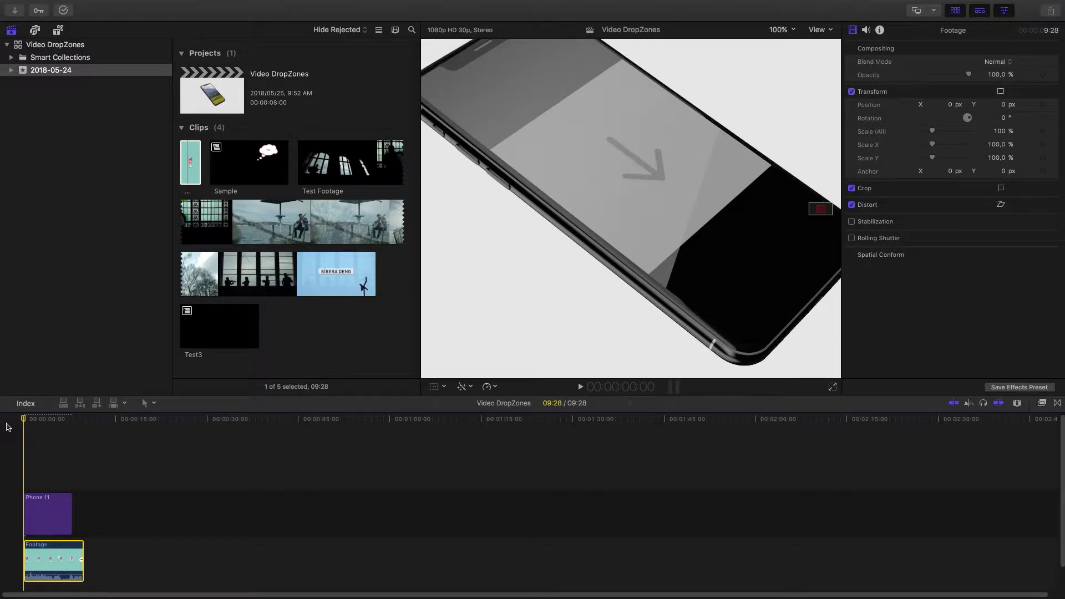
key("space")
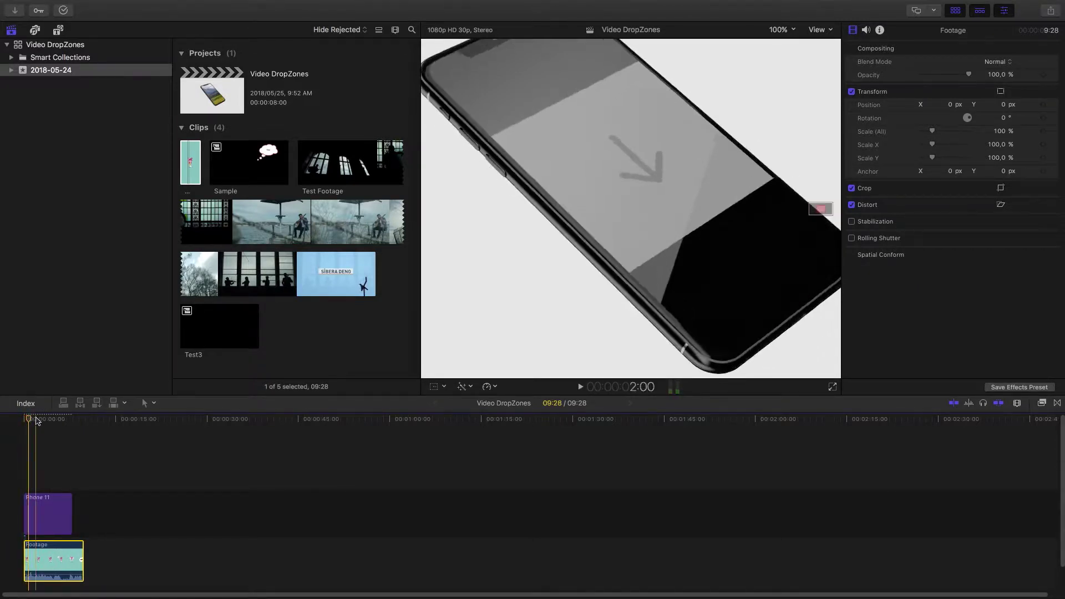
Step: Apply the teal Footage clip to Phone 11's drop zone and play to check the screen
left_click(33, 518)
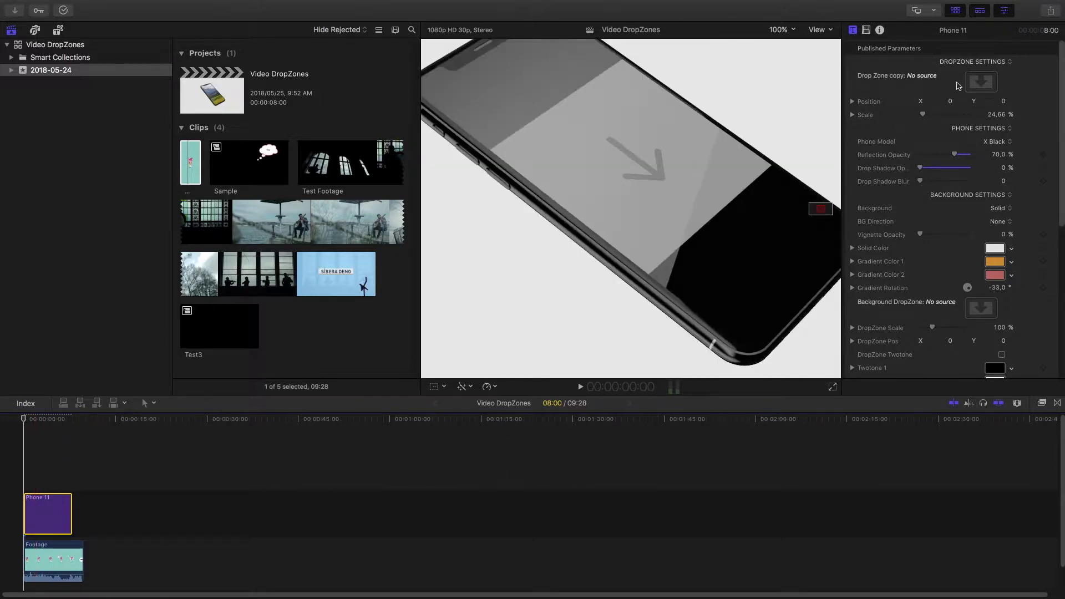
left_click(975, 82)
left_click(191, 166)
left_click(830, 387)
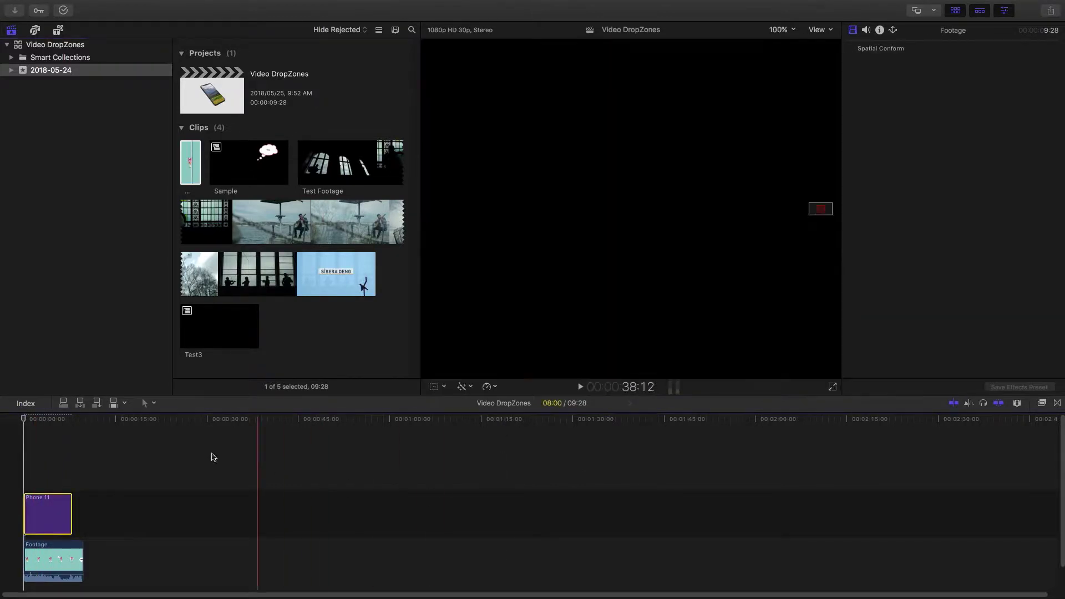
key("space")
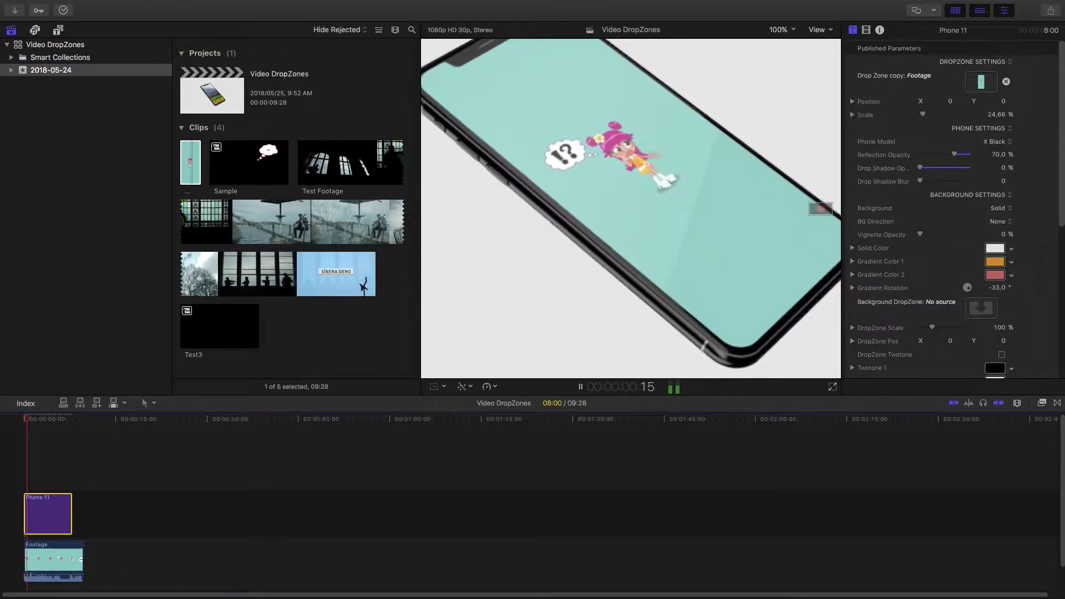
key("space")
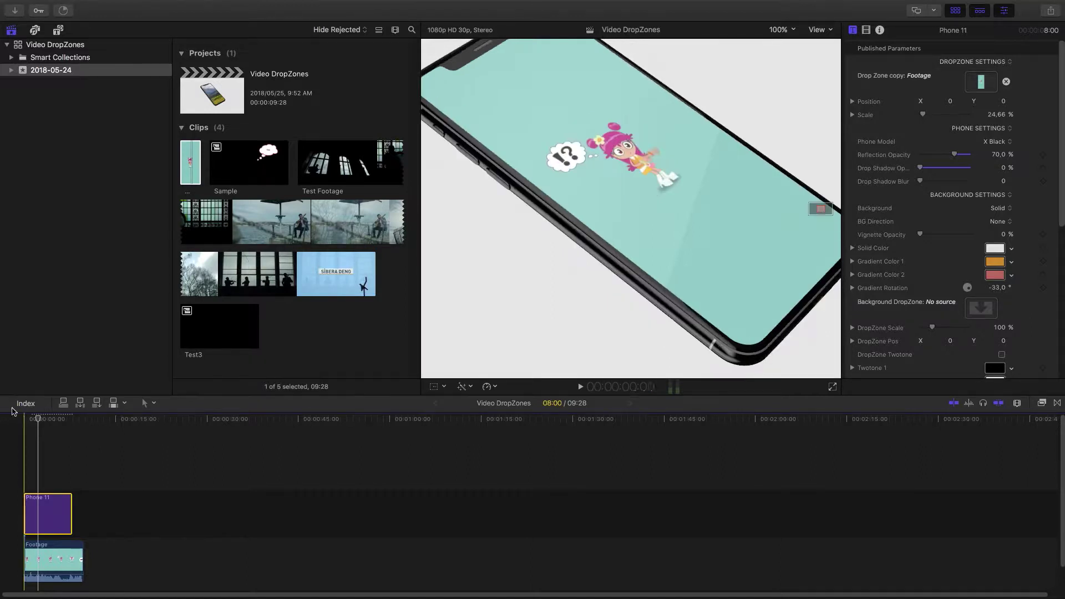
key("Home")
Step: Clear the phone's drop zone, reapply the teal Footage clip, and play it inside the phone
left_click(1007, 82)
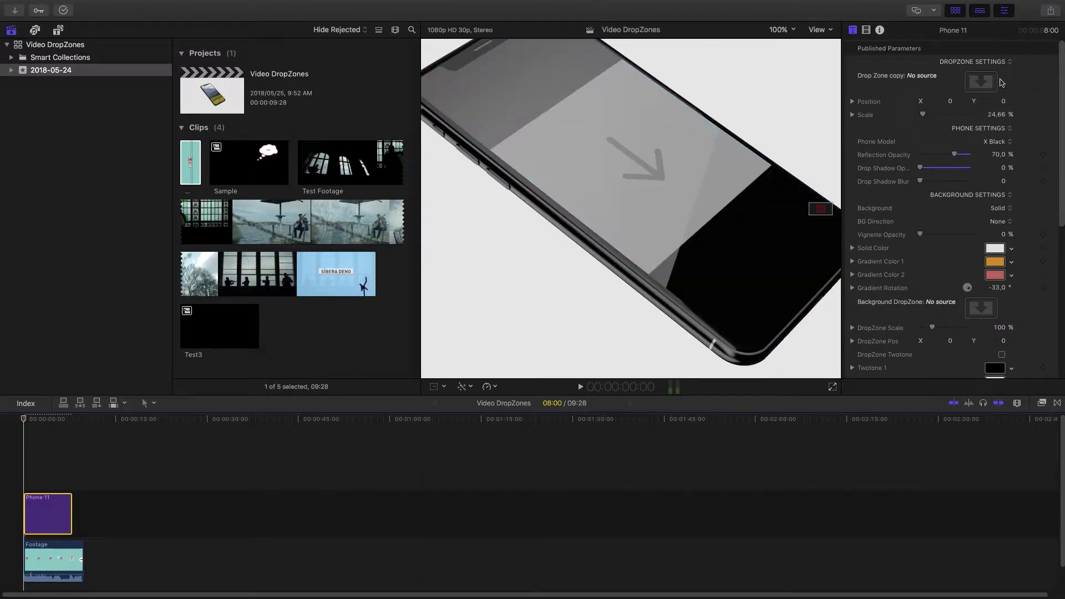
left_click(982, 82)
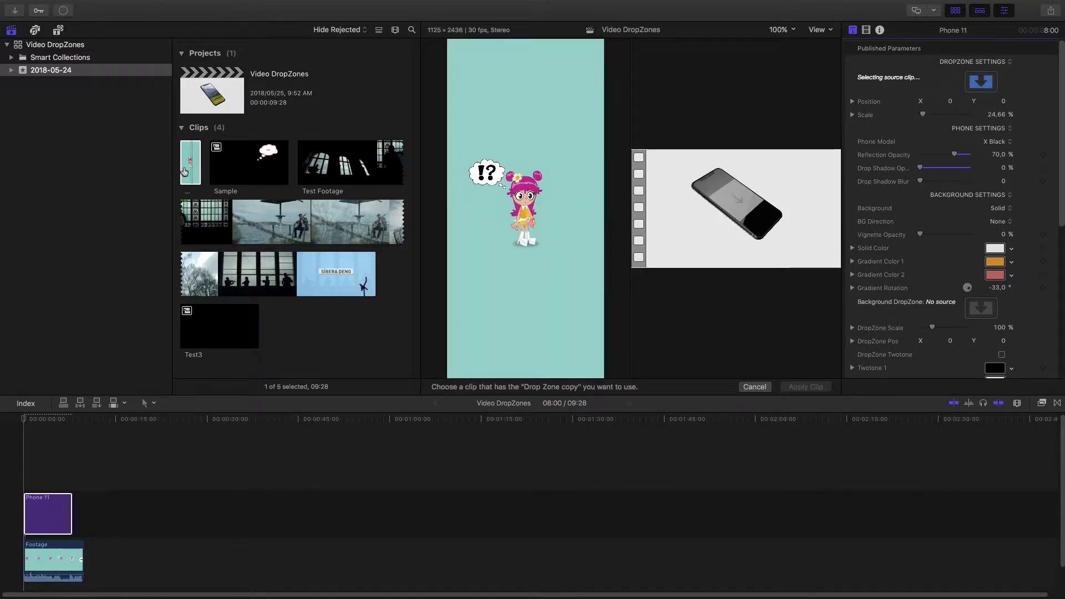
left_click(184, 170)
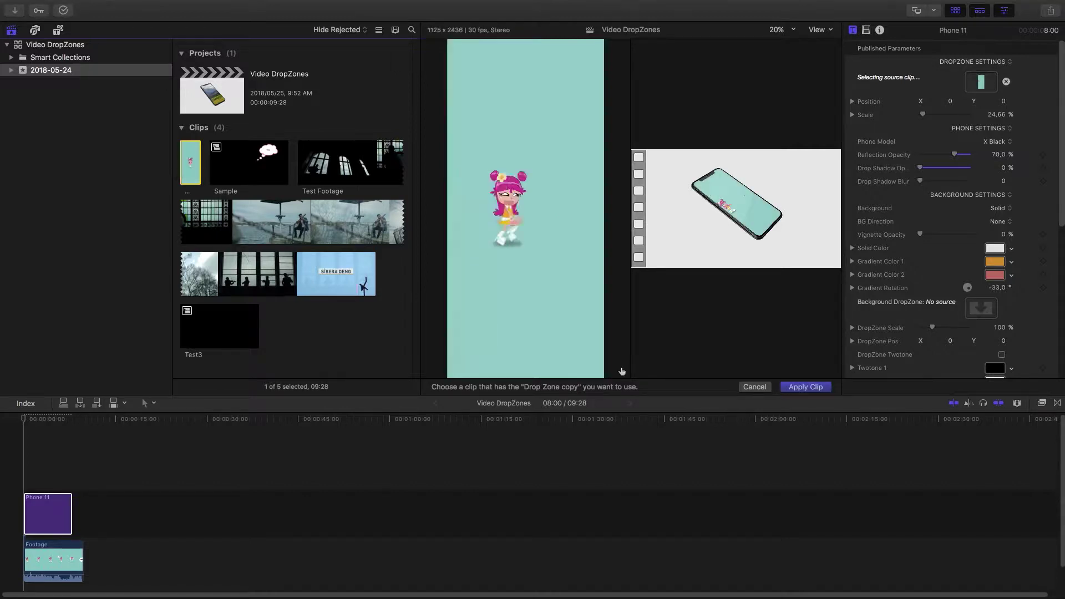
left_click(807, 387)
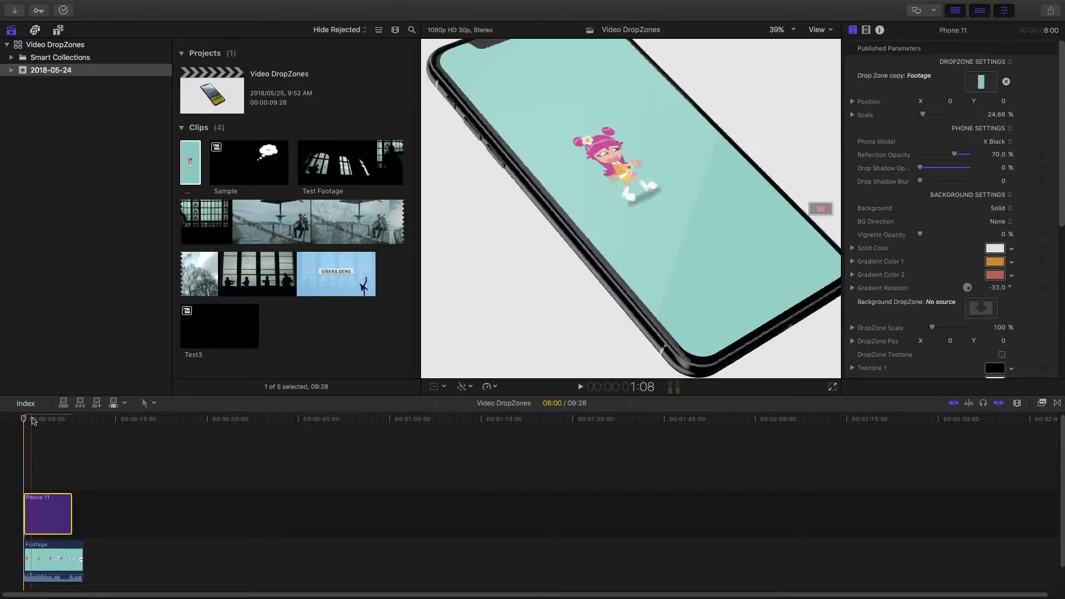
key("space")
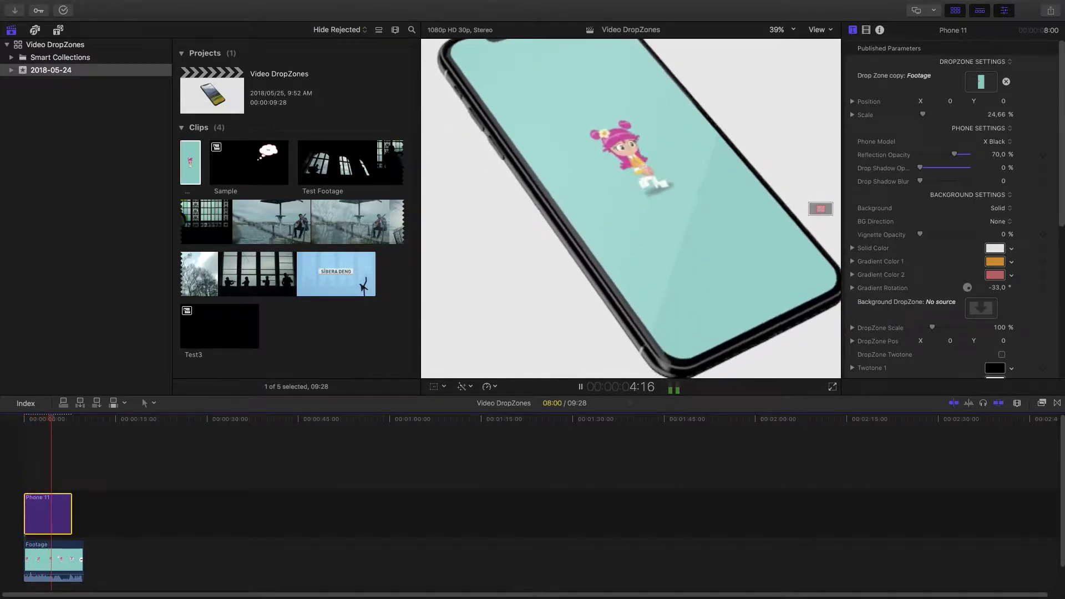
key("space")
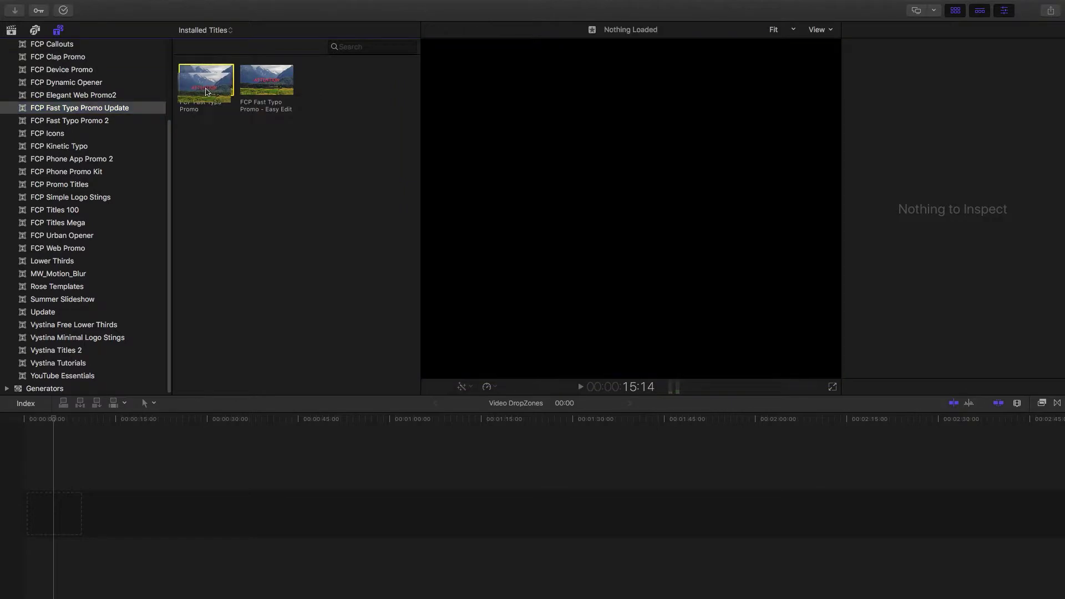
Step: Add the FCP Fast Typo Promo title to the timeline and show its Title settings
left_click_drag(206, 80, 43, 513)
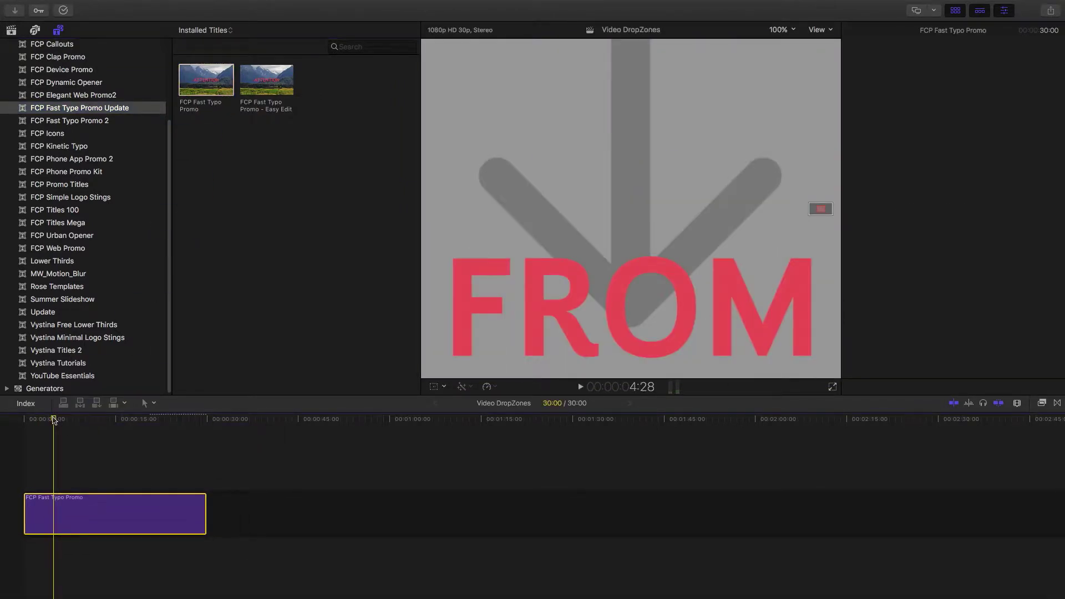
left_click(864, 31)
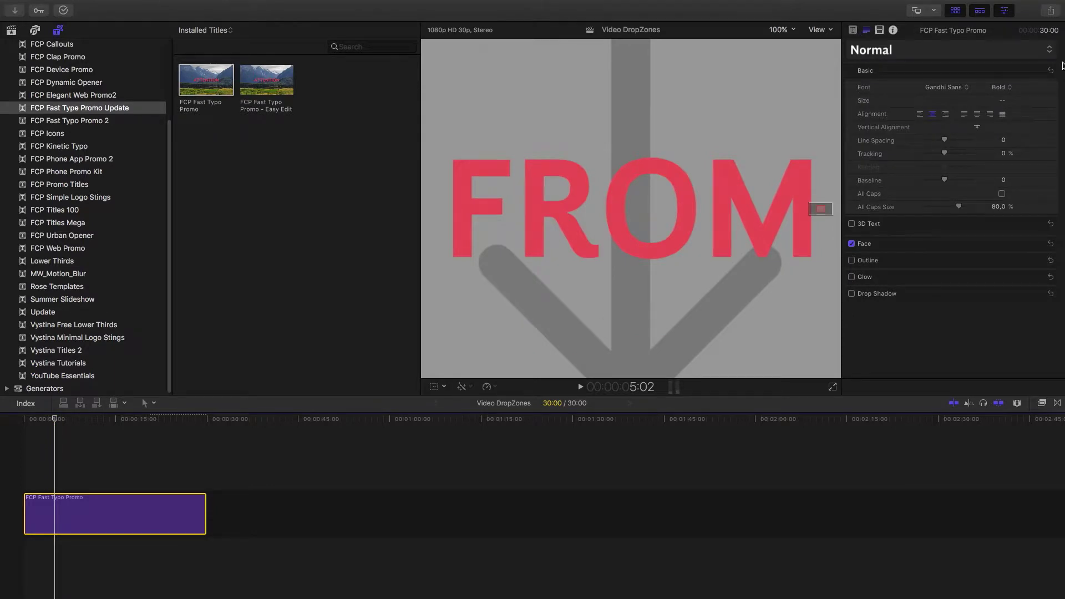
left_click_drag(100, 423, 150, 423)
Step: Fit the viewer, scroll the title's text and drop zone parameters, and scrub to 'NOTICED'
left_click(787, 35)
left_click(782, 40)
key("Home")
scroll(1060, 57, "down", 5)
scroll(1060, 56, "down", 5)
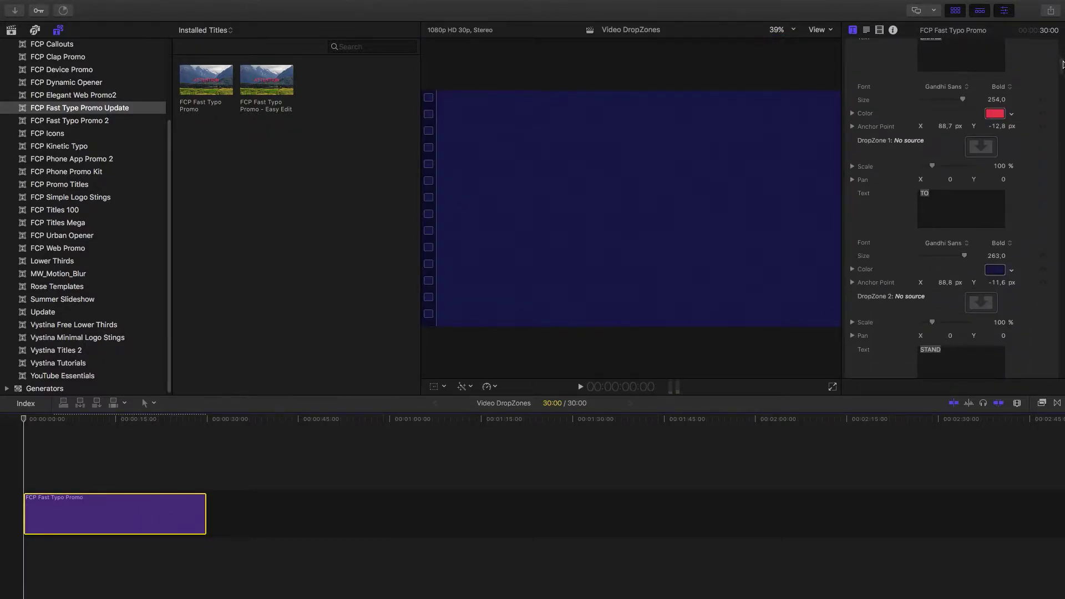
left_click_drag(1063, 66, 1054, 327)
left_click_drag(133, 419, 157, 426)
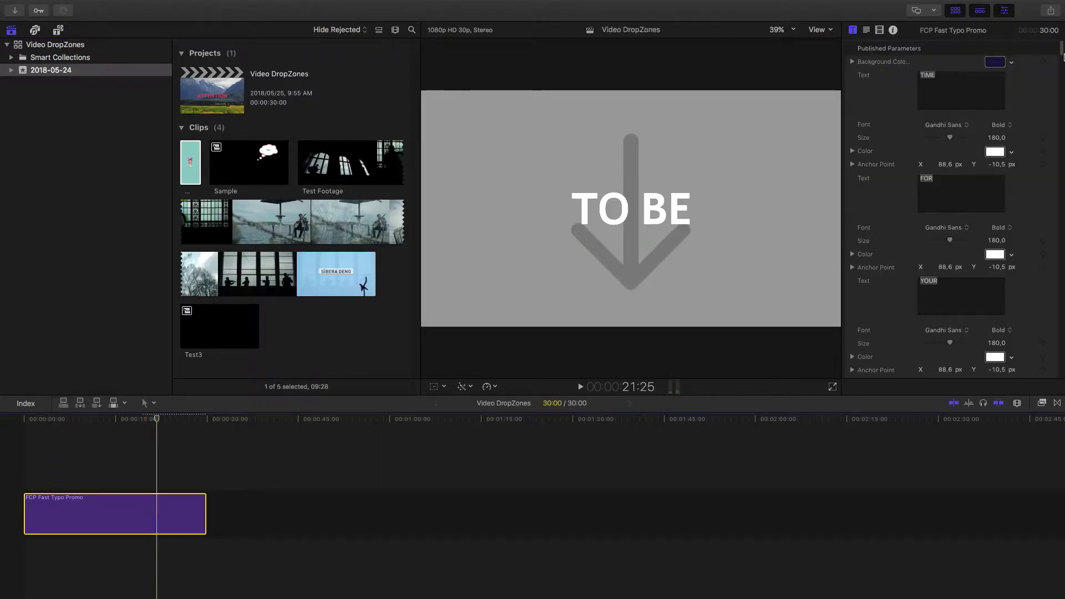
Step: Apply the teal Footage clip to DropZone 16, preview it, and return the playhead to 00:00
scroll(1038, 259, "down", 10)
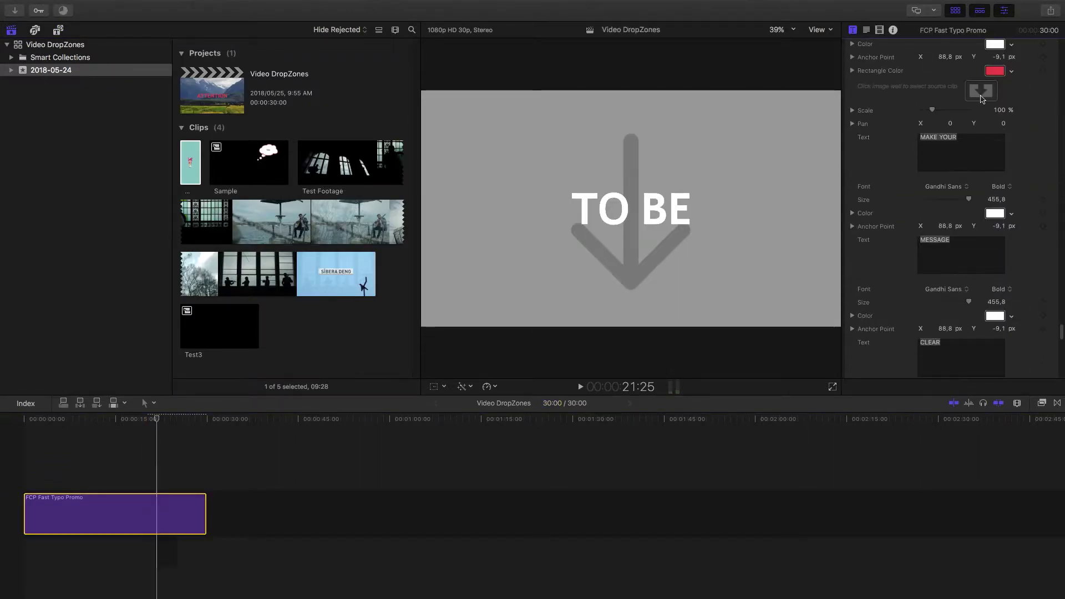
left_click(981, 90)
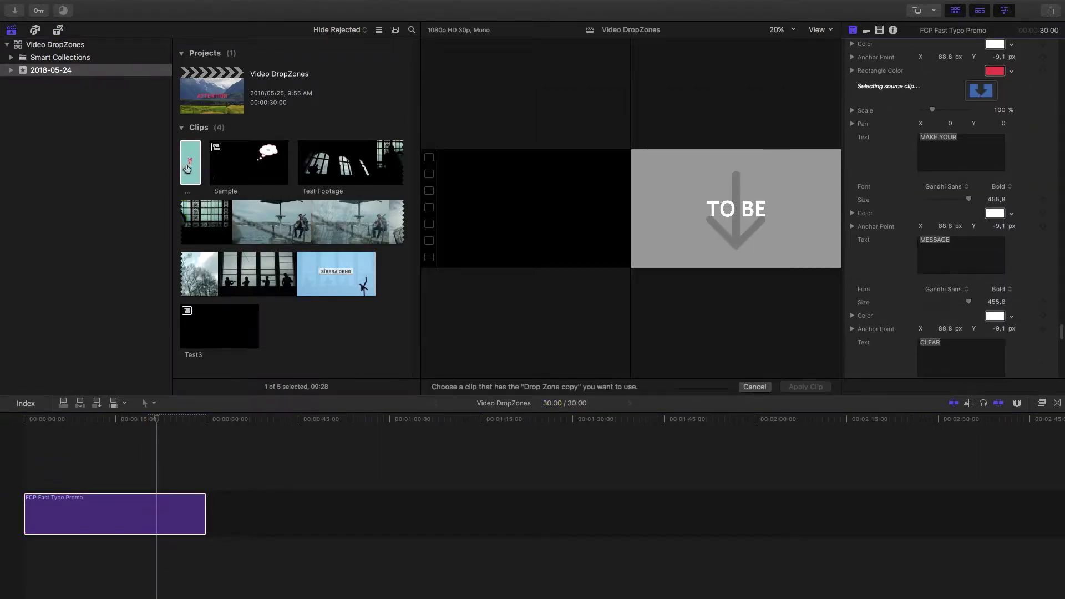
left_click(183, 168)
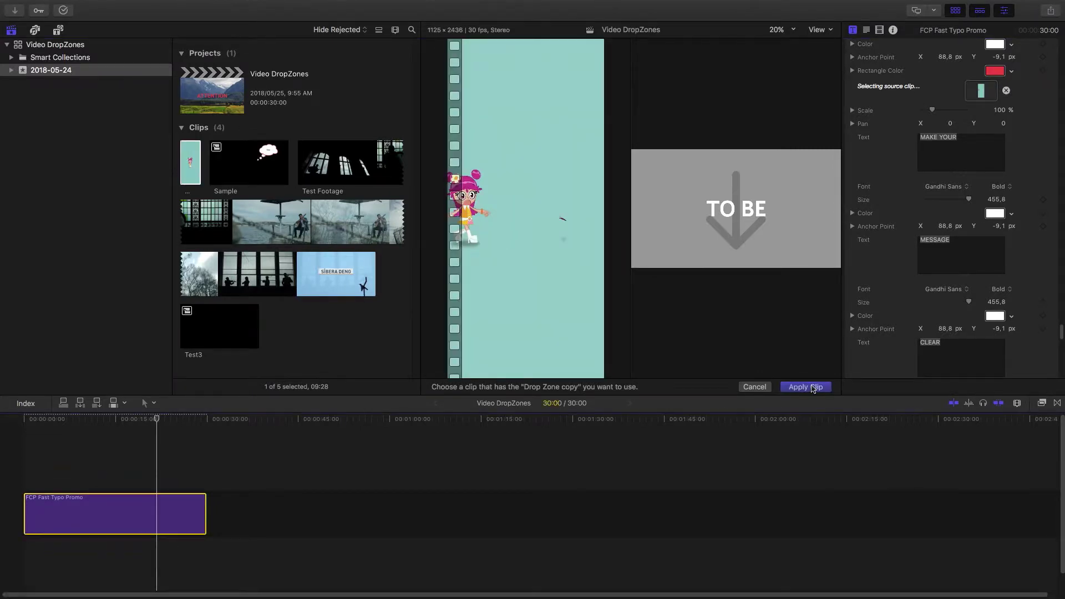
left_click(805, 386)
left_click_drag(157, 420, 179, 419)
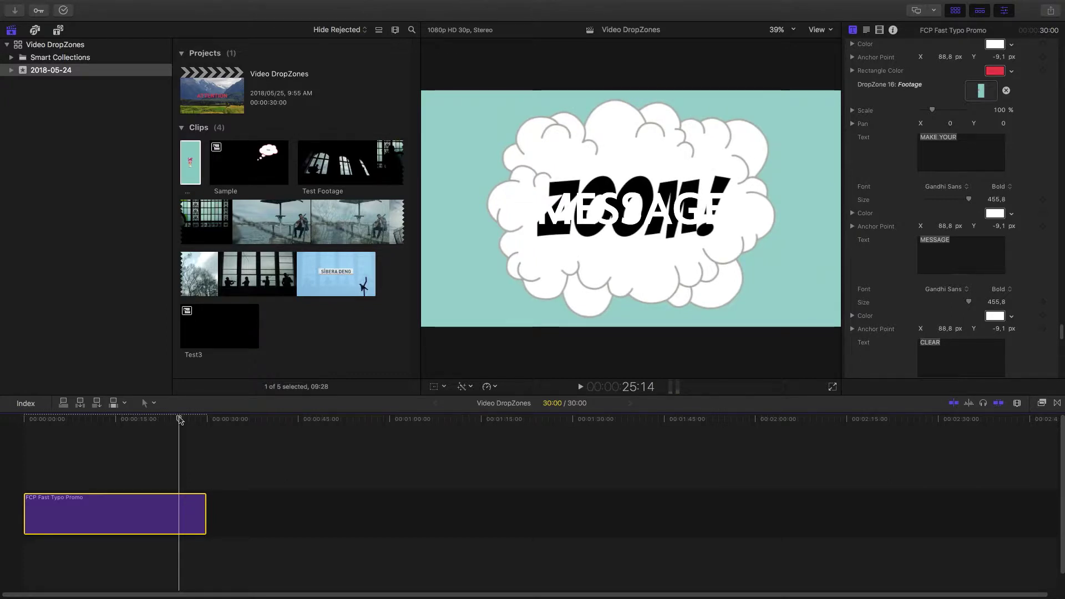
left_click_drag(180, 420, 25, 422)
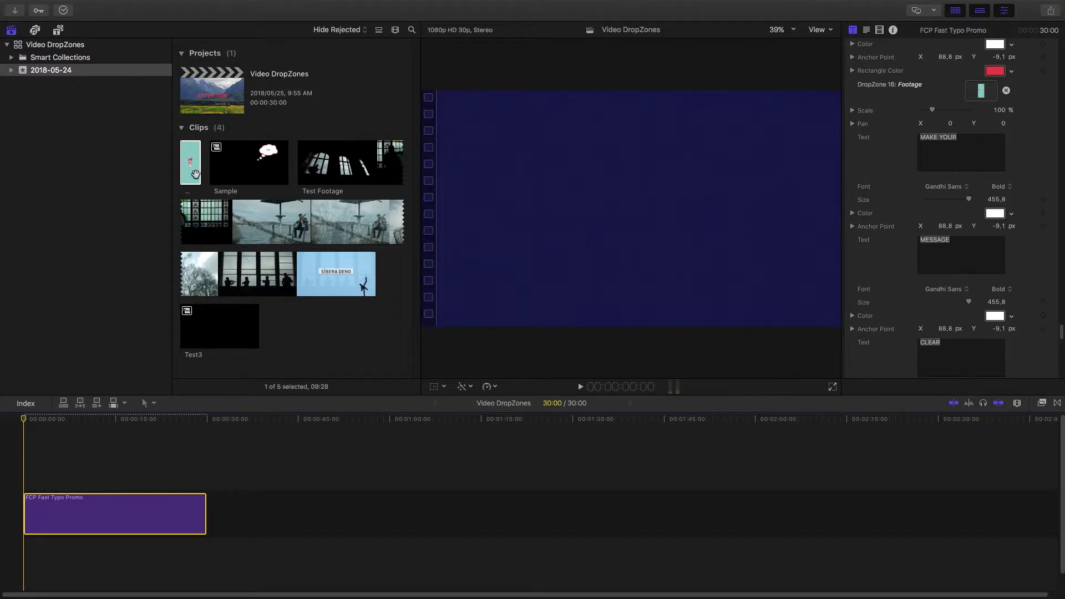
Step: Connect the teal Footage clip above the title starting at 24:19, then Detach Audio
left_click_drag(192, 171, 16, 480)
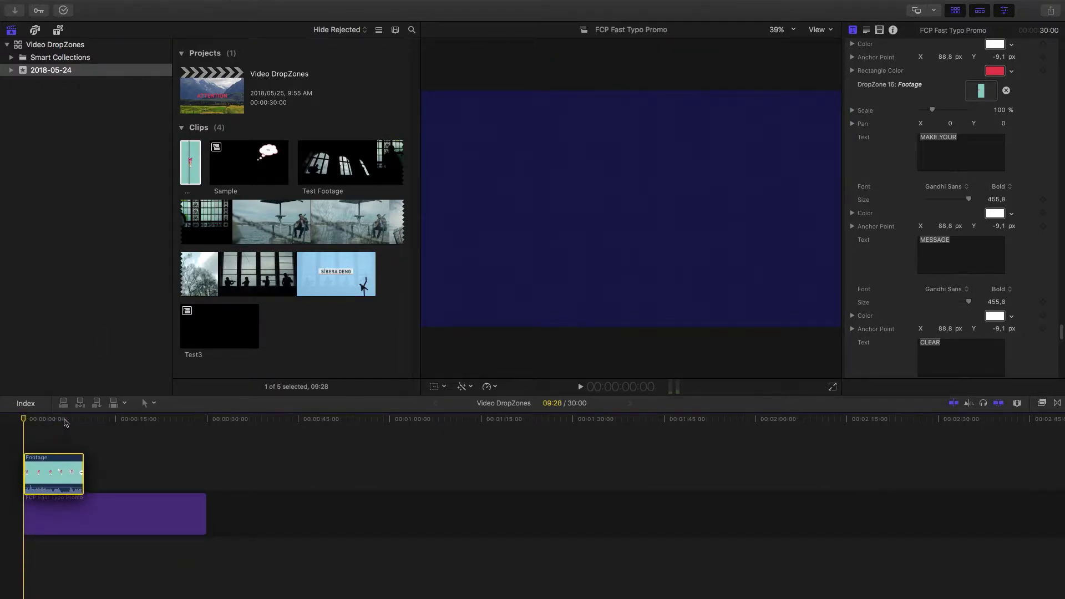
left_click_drag(65, 422, 174, 420)
left_click_drag(41, 466, 193, 466)
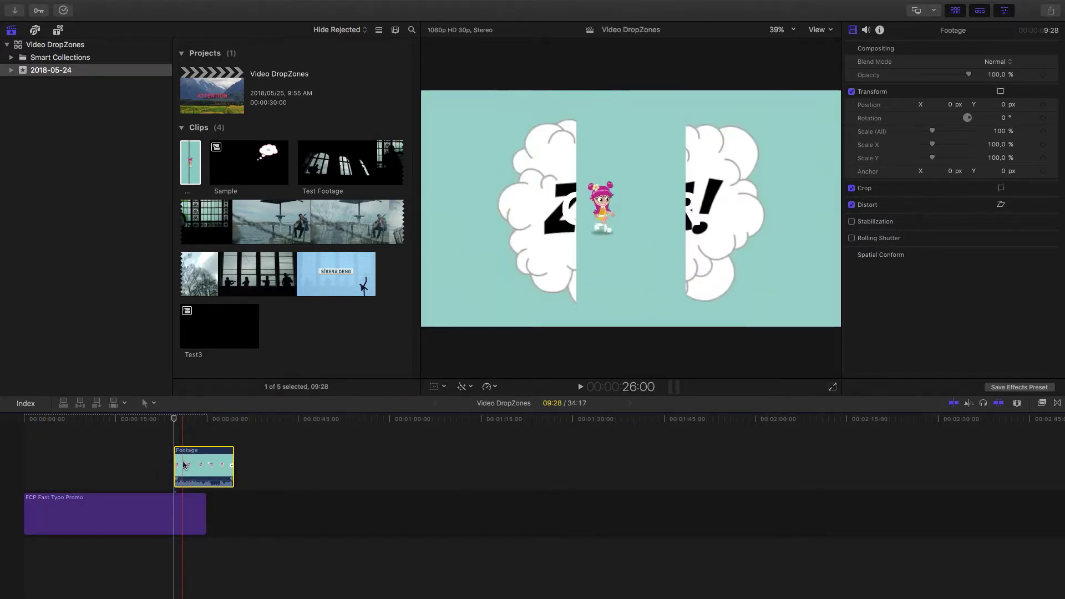
right_click(188, 467)
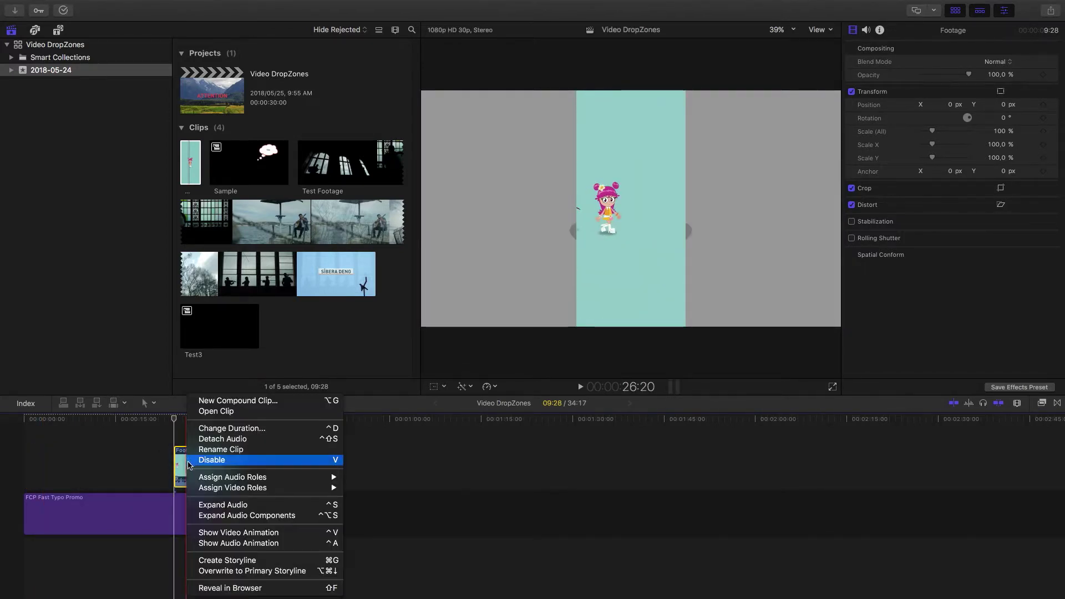
left_click(222, 439)
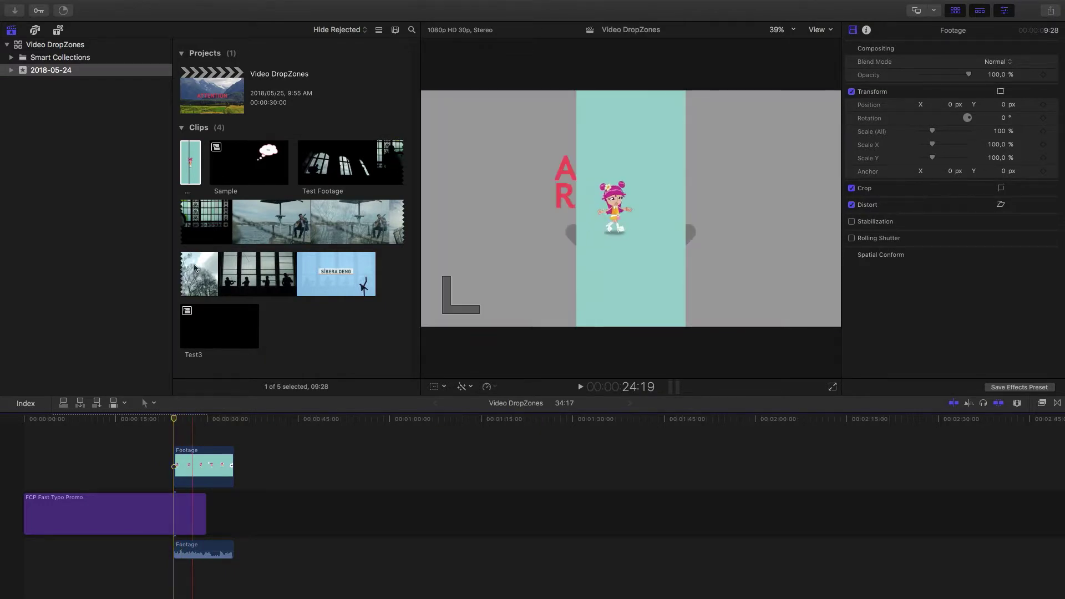
Step: Add the Elements Speech Bubbles title at the start, extended to meet the Footage clip
left_click(59, 31)
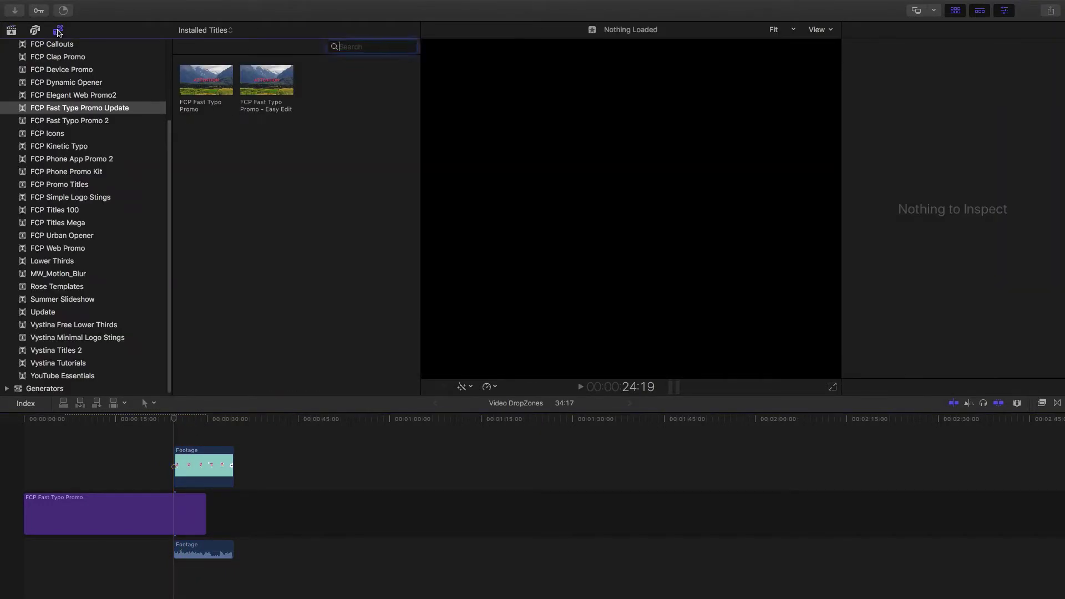
left_click(46, 121)
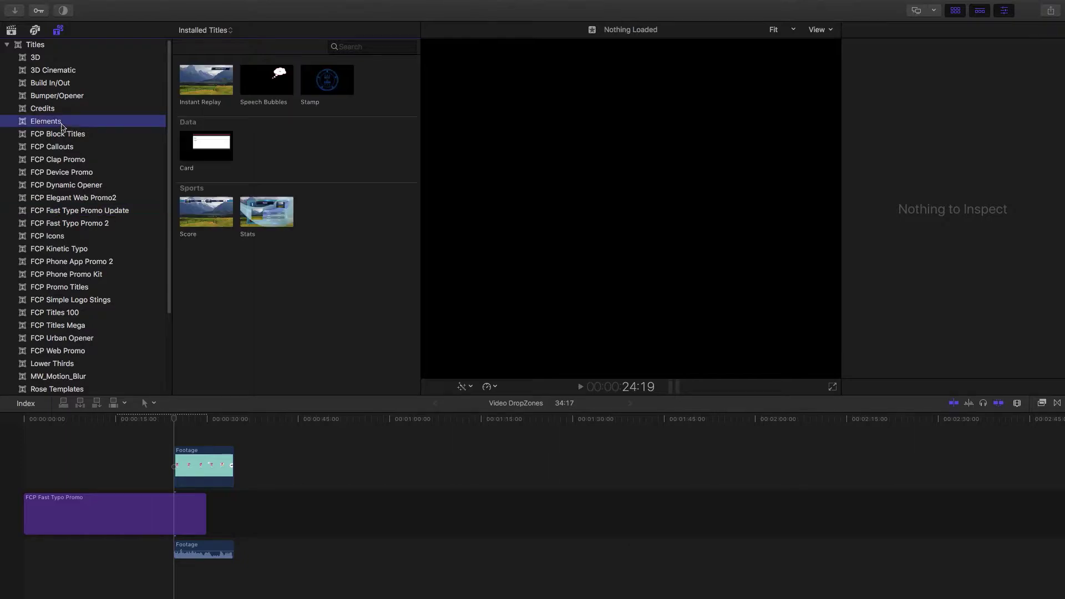
left_click_drag(267, 90, 27, 480)
left_click_drag(47, 484, 172, 488)
Step: Select the Speech Bubbles and Footage clips and make a New Compound Clip
left_click_drag(260, 445, 118, 490)
right_click(123, 488)
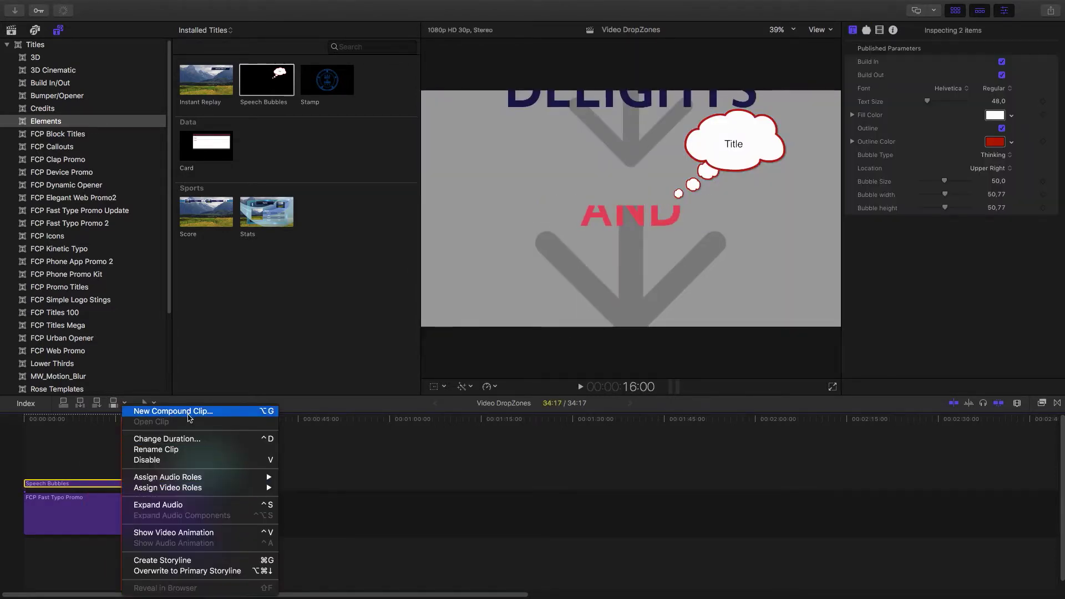
left_click(166, 411)
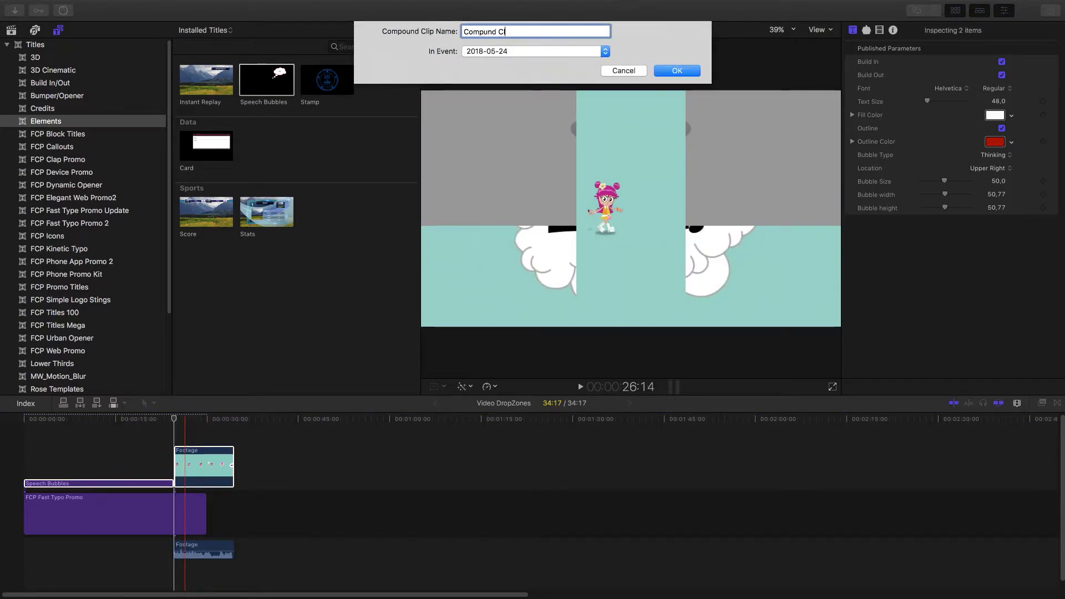
Step: Name the compound clip 'Compund Clip' and select the Fast Typo Promo title's settings
type("Compund Clip")
key("Return")
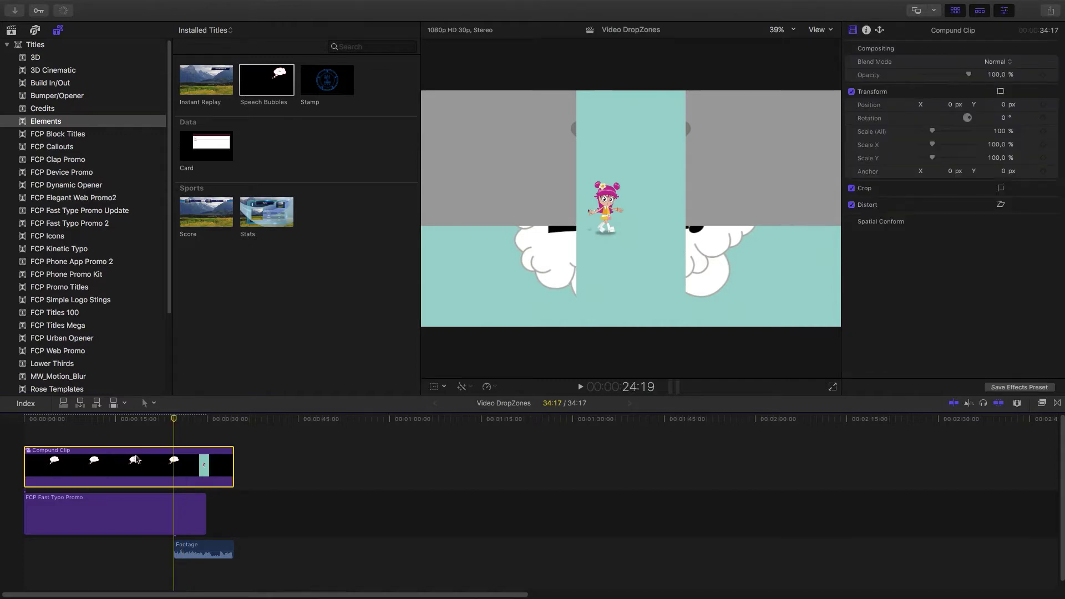
left_click(142, 515)
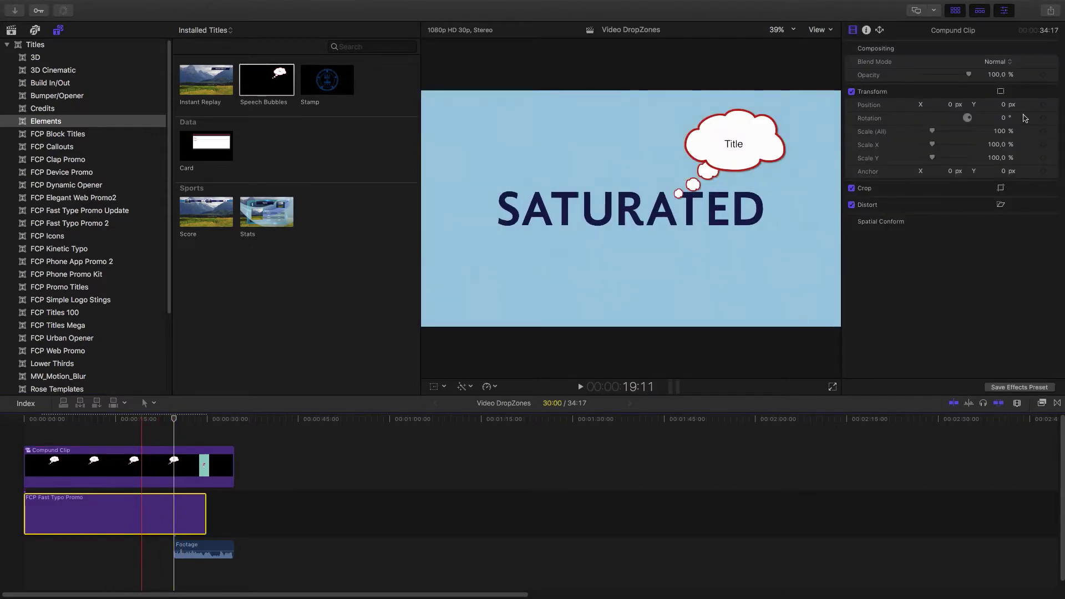
scroll(1061, 269, "down", 5)
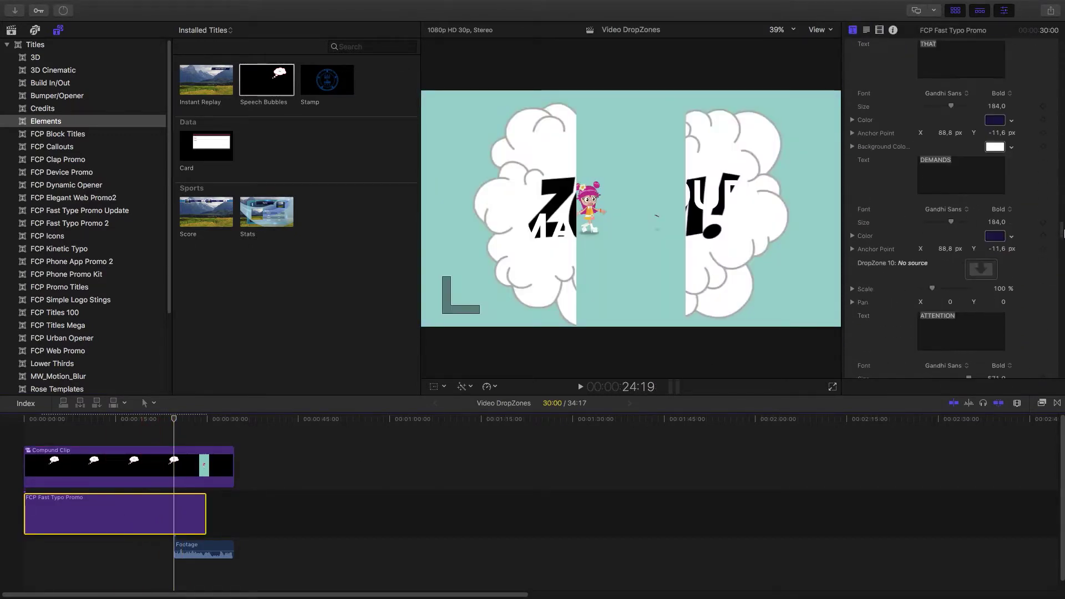
left_click_drag(1062, 270, 1063, 330)
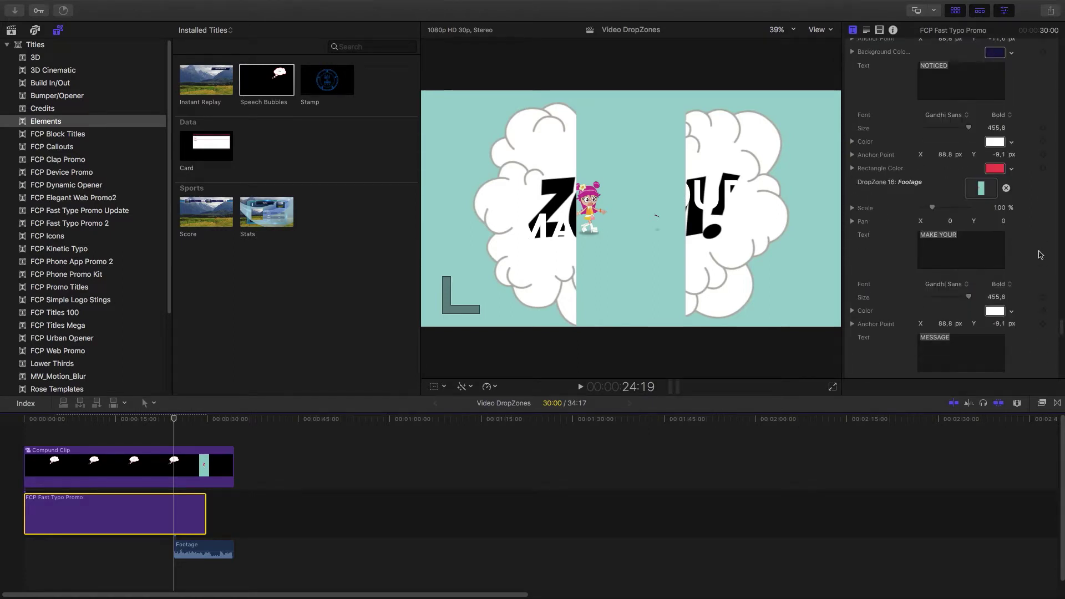
Step: Replace DropZone 16's teal footage with Compund Clip as its source
left_click(1007, 189)
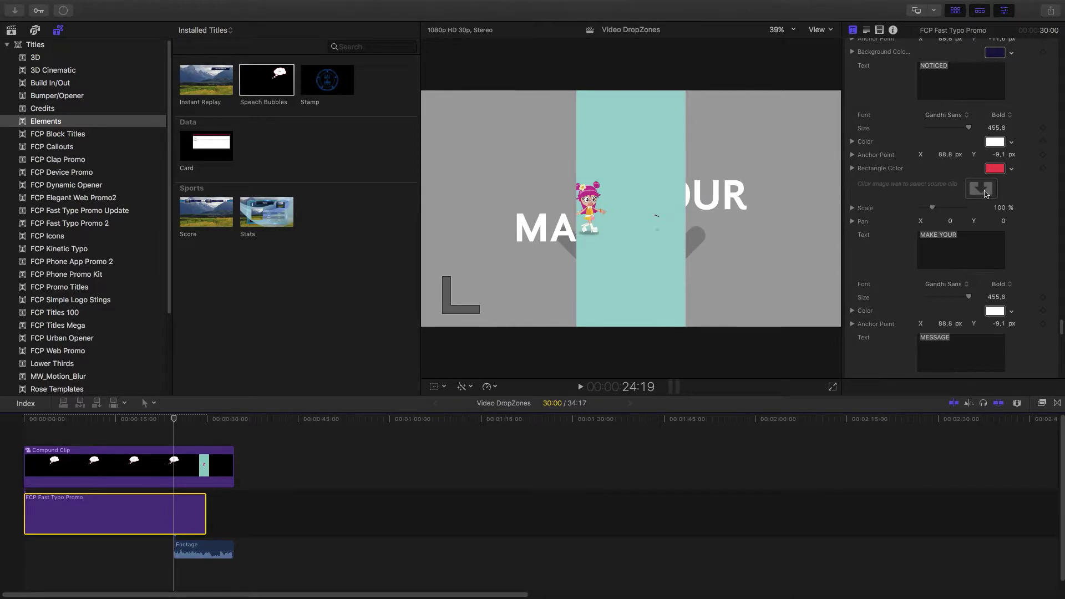
left_click(983, 190)
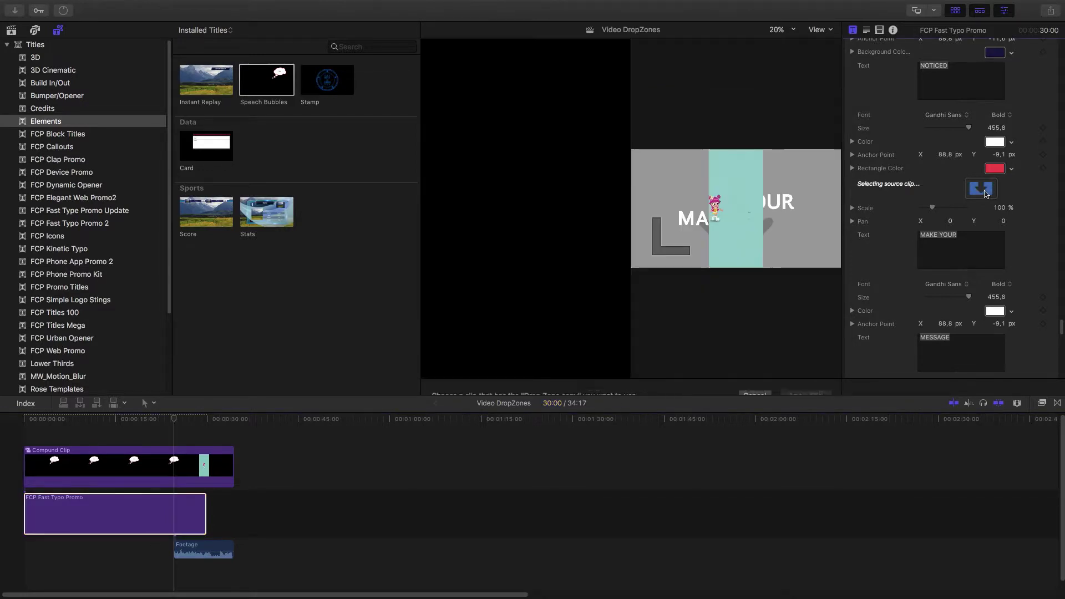
left_click(11, 30)
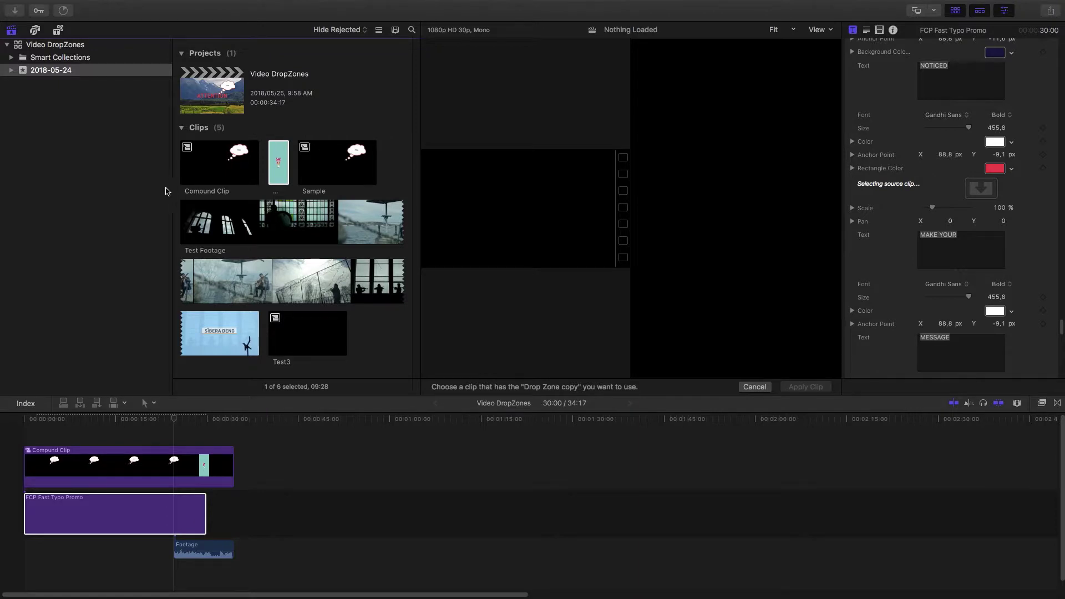
left_click(181, 181)
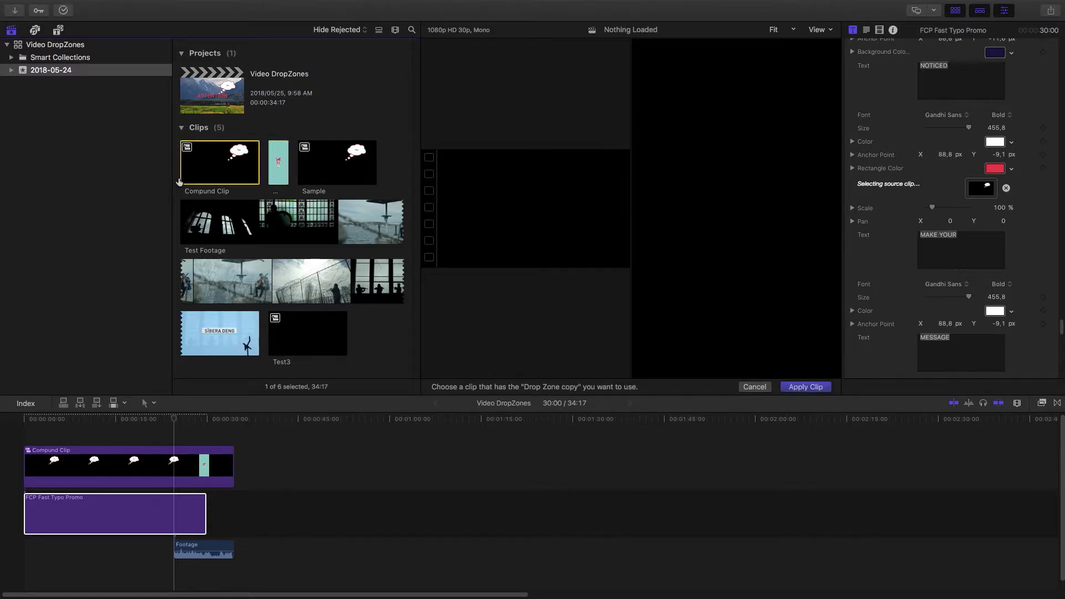
left_click(806, 386)
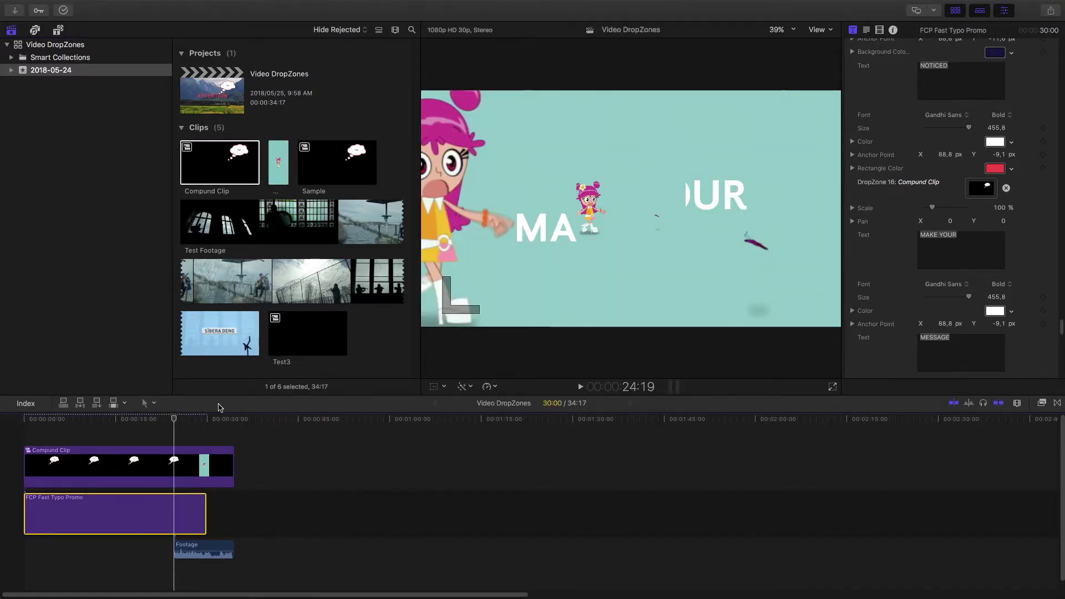
left_click(100, 465)
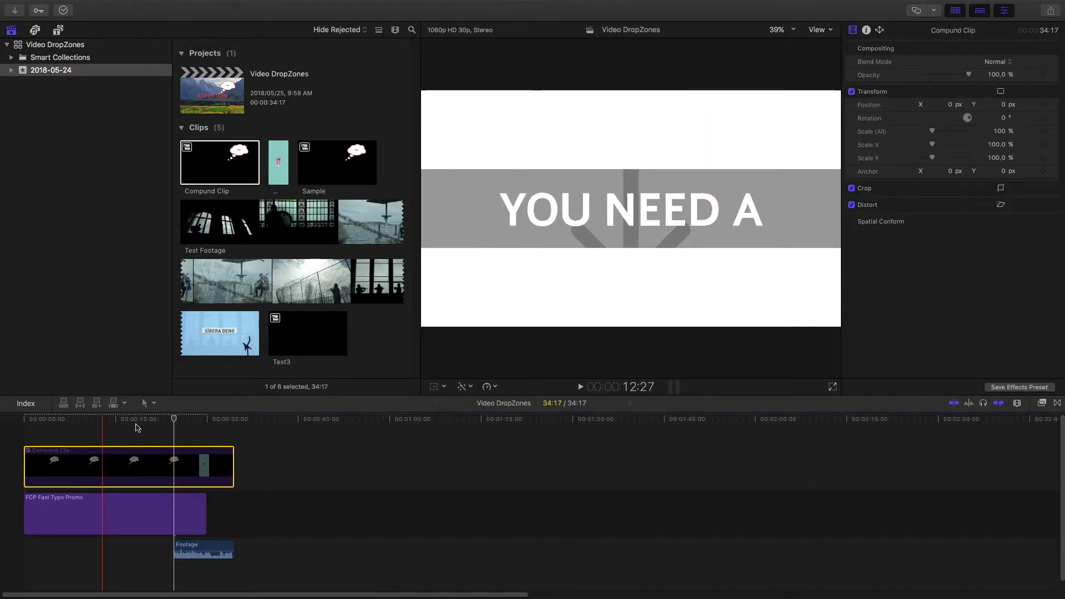
Step: Play the timeline to check the promo title showing the compound clip in its drop zone
key("space")
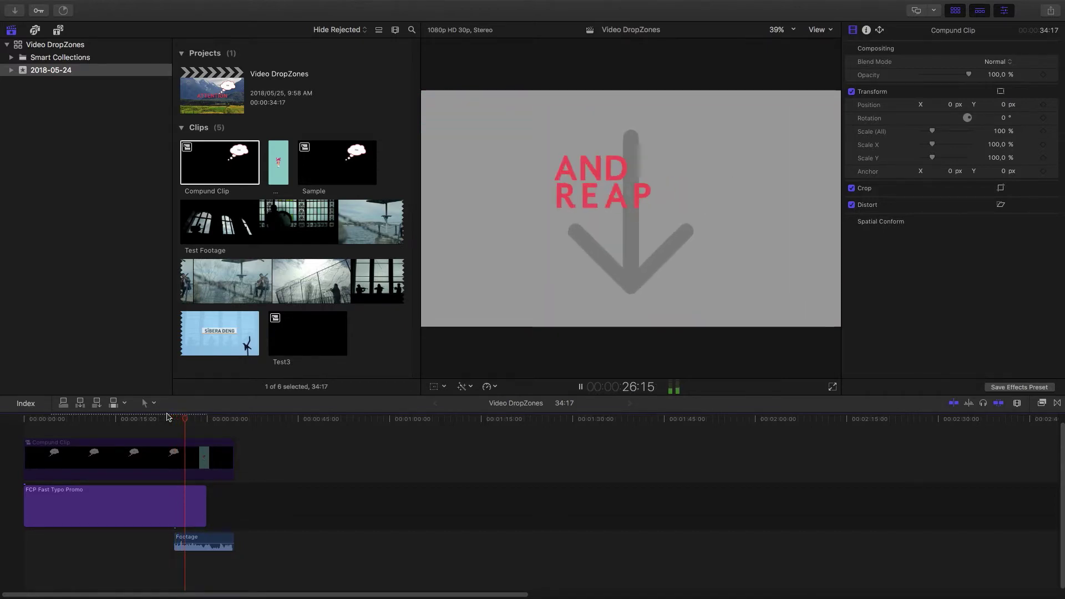
key("space")
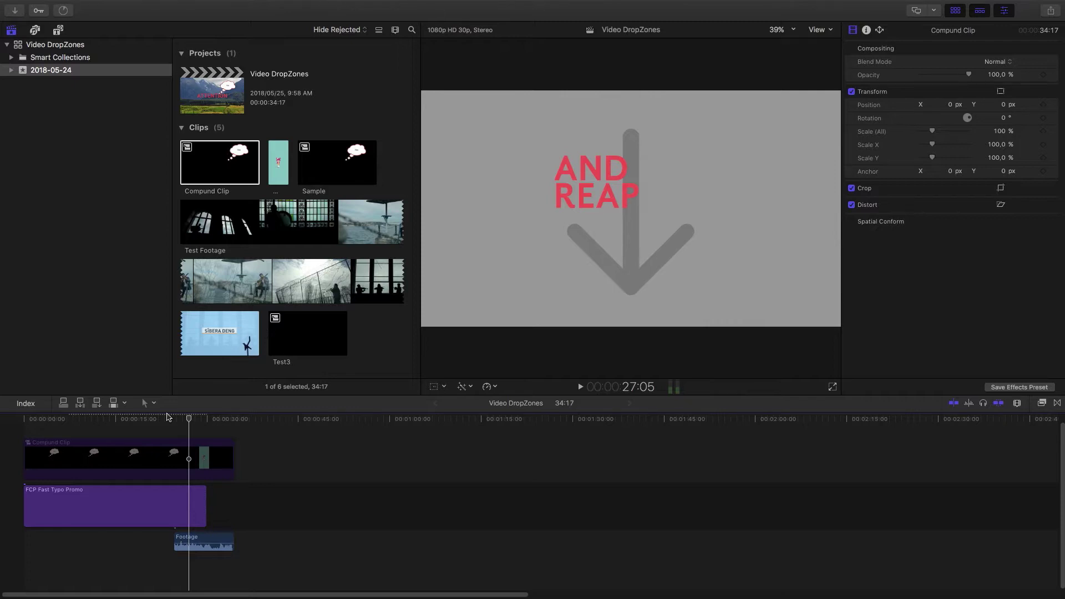
Step: Add Test Footage to the main storyline and delete the old compound clip
left_click(277, 231)
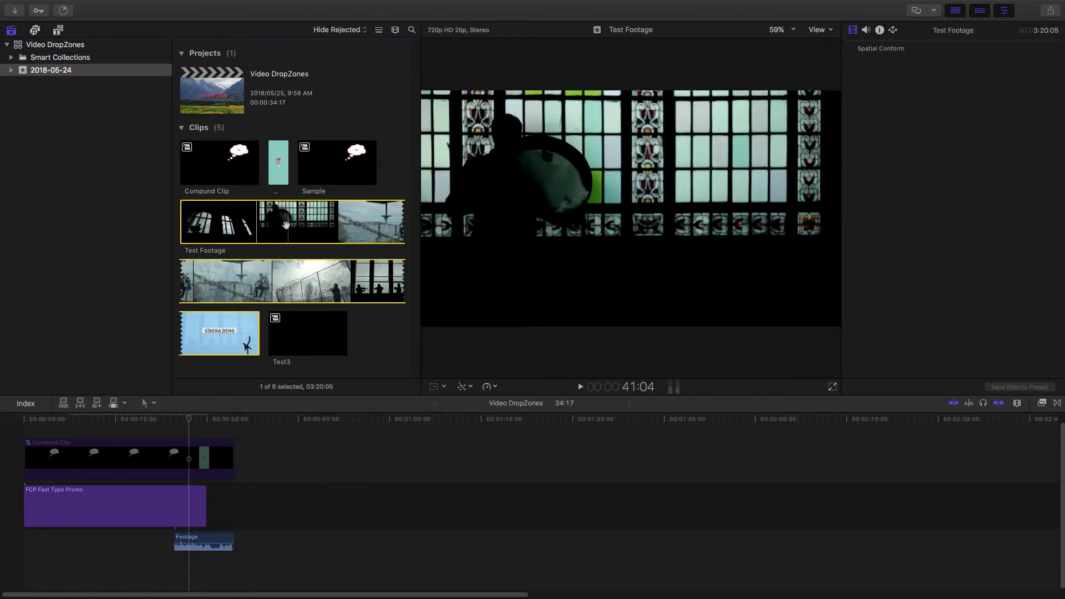
left_click_drag(281, 235, 166, 432)
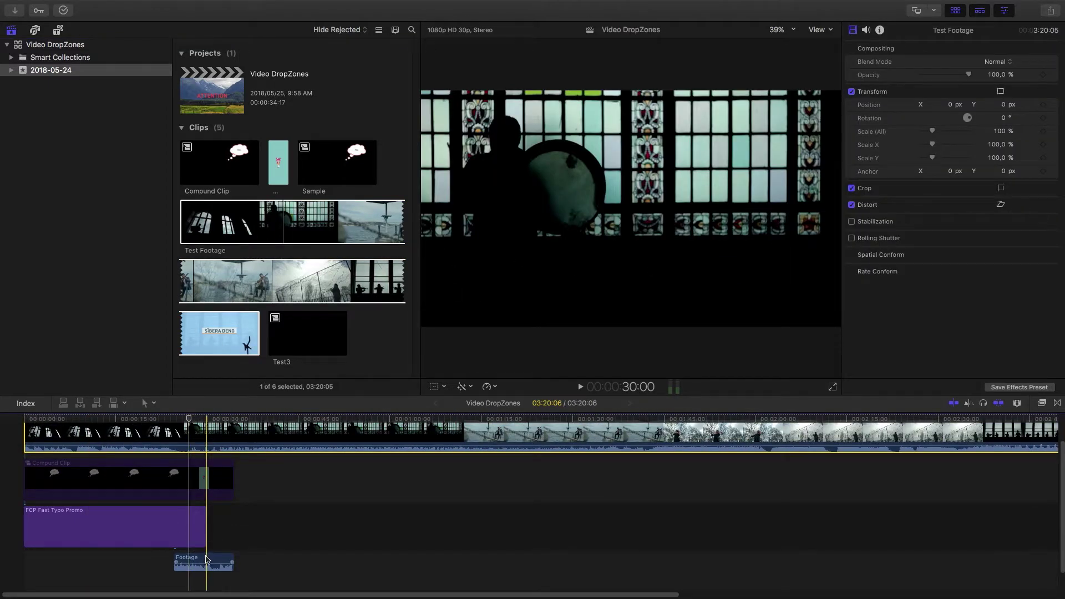
scroll(203, 514, "up", 2)
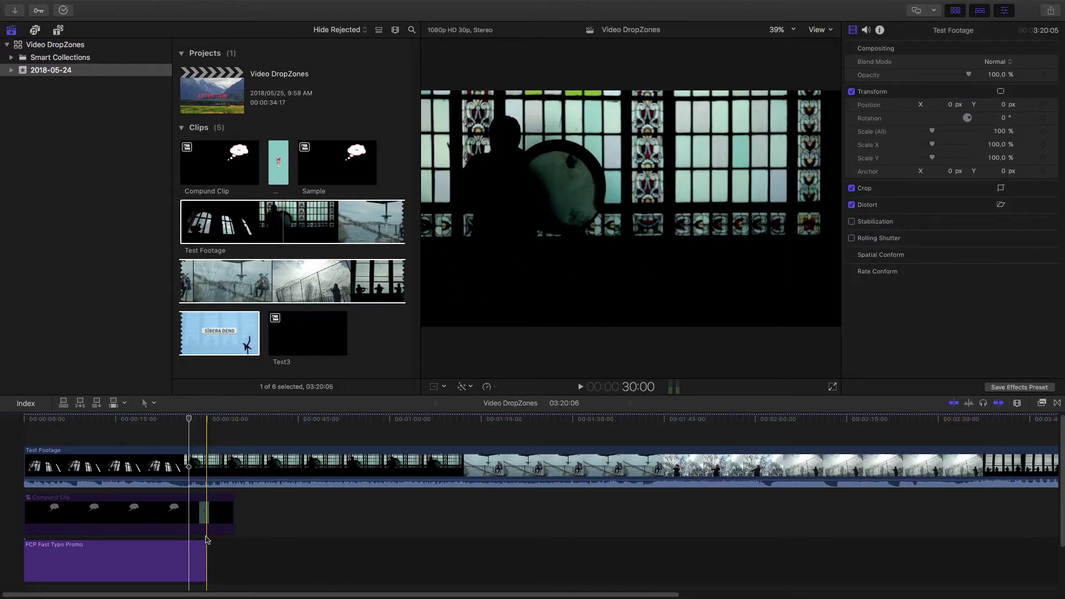
left_click(108, 514)
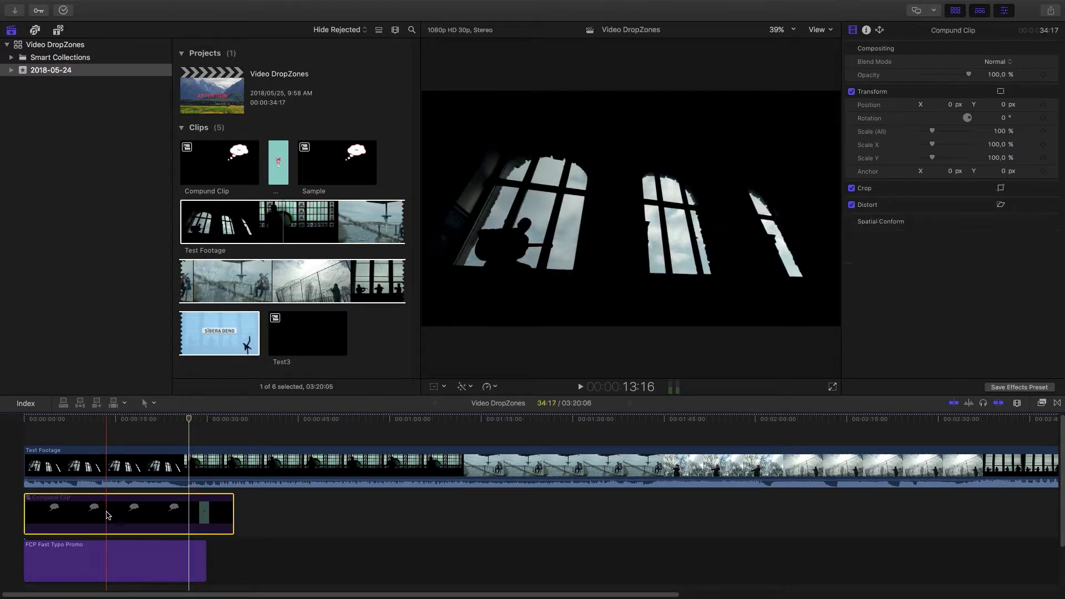
key("Delete")
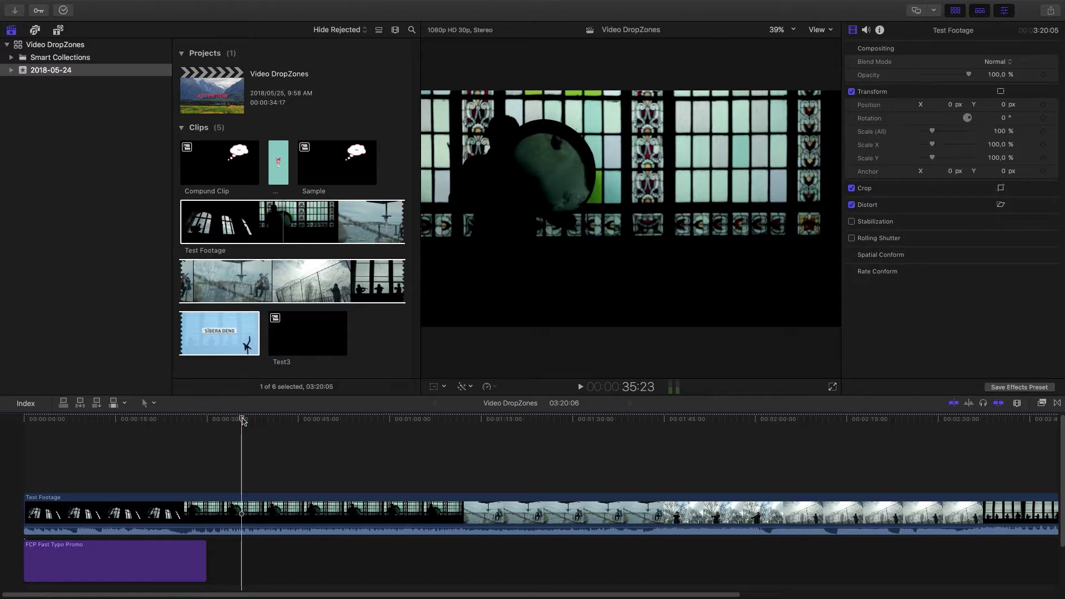
Step: Review Test Footage around 1:15 and at the violinist shot near 2:40
key("space")
left_click(486, 420)
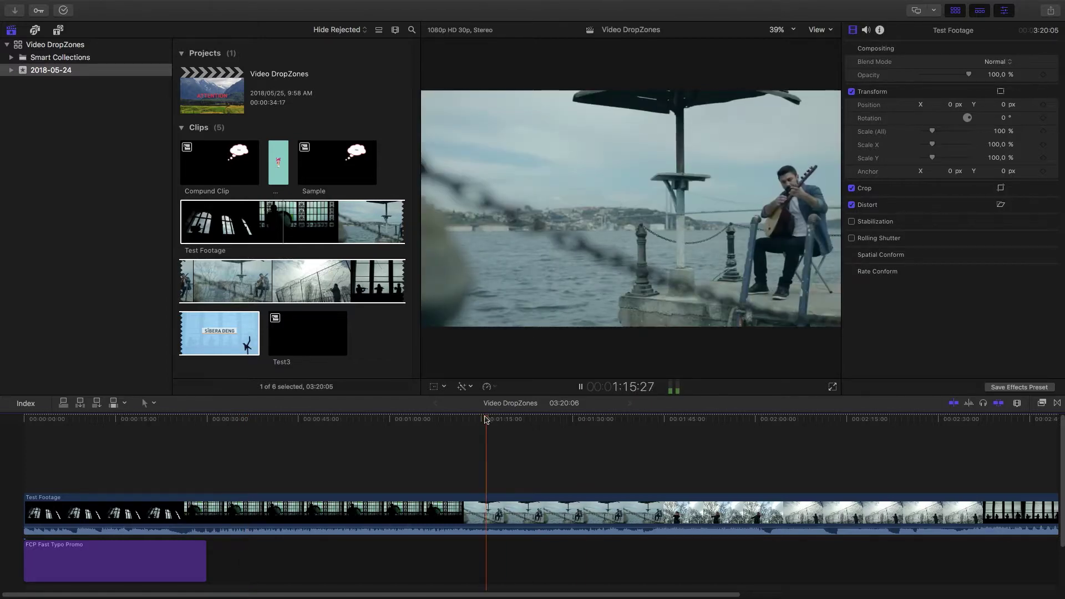
left_click(1000, 420)
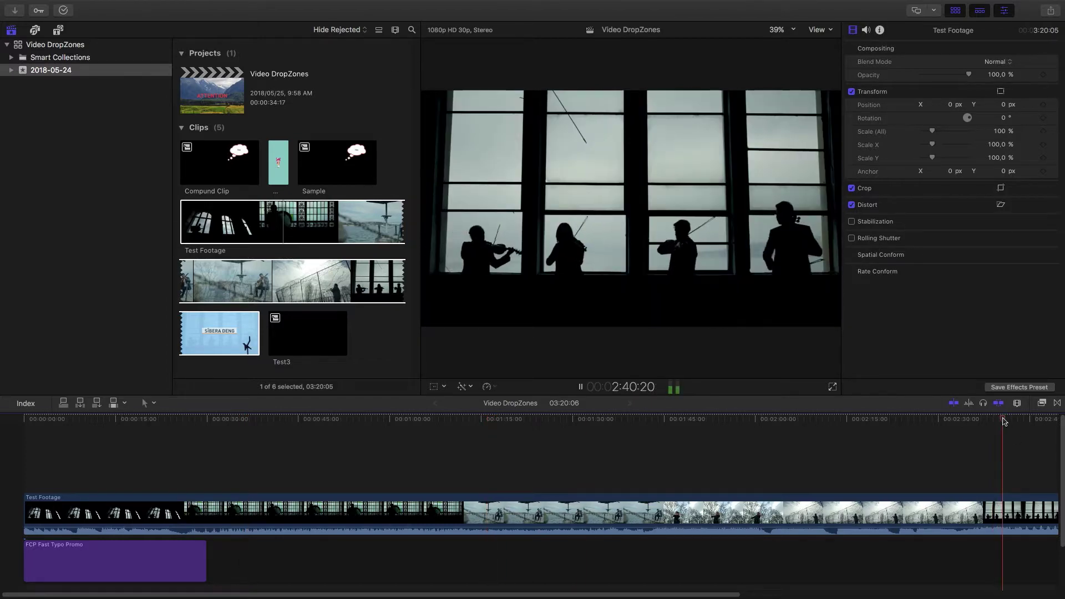
mouse_move(1004, 422)
left_mouse_down()
mouse_move(967, 425)
mouse_move(990, 425)
left_mouse_up()
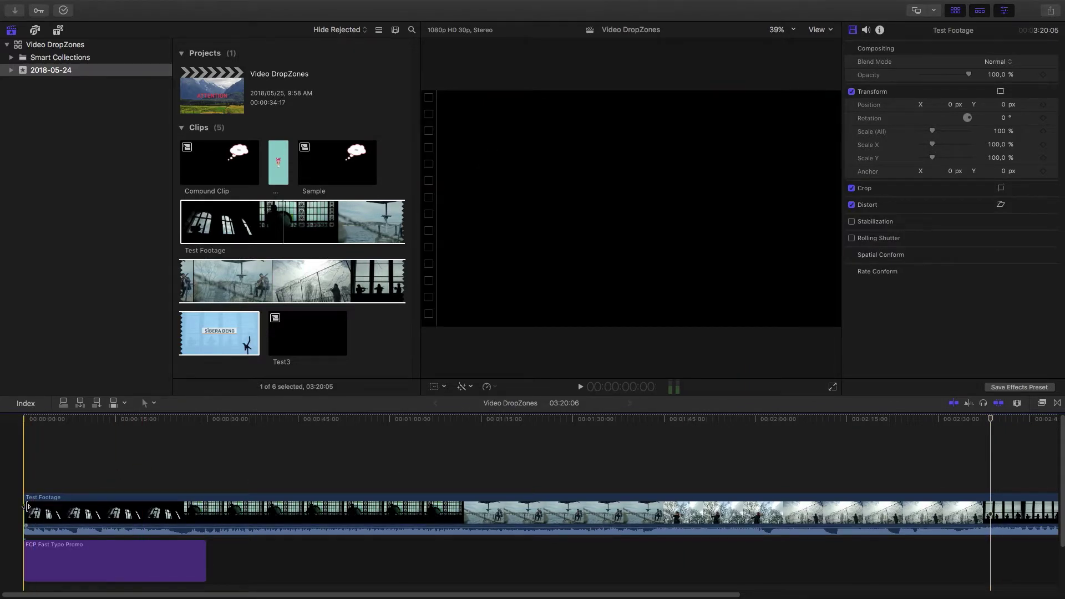
Step: Trim Test Footage to start at the violinist shot and slide it to the playhead near 0:20
left_click_drag(26, 506, 502, 506)
left_click(153, 423)
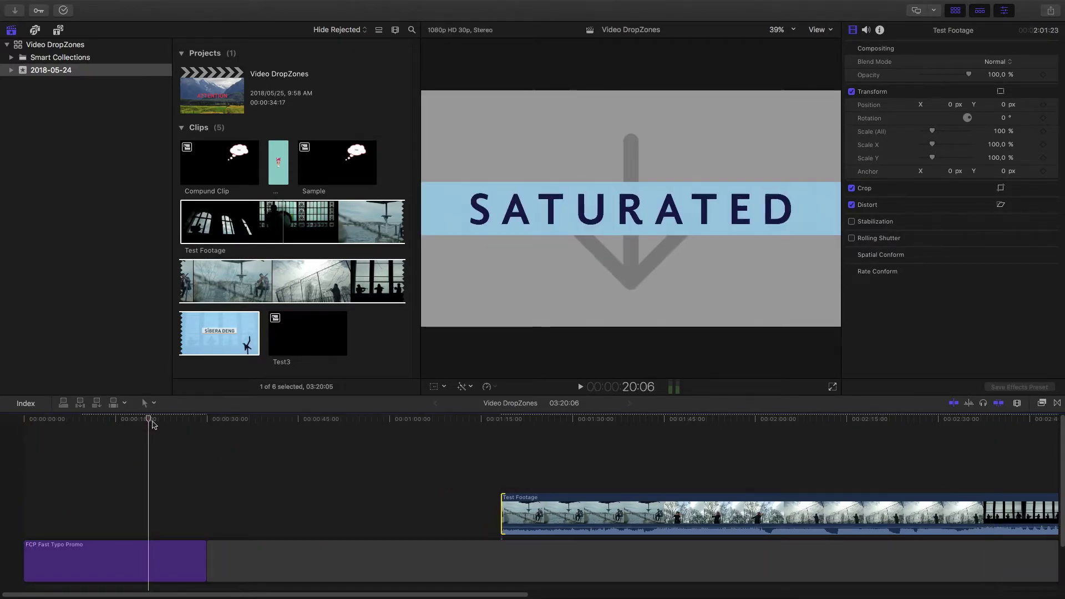
left_click_drag(156, 424, 173, 421)
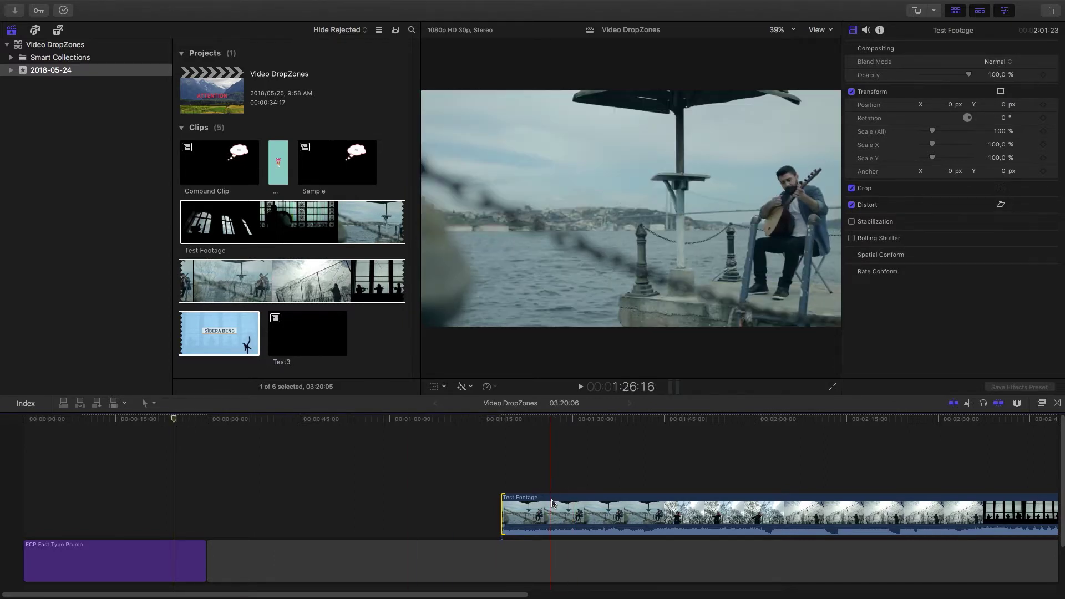
left_click_drag(552, 503, 183, 514)
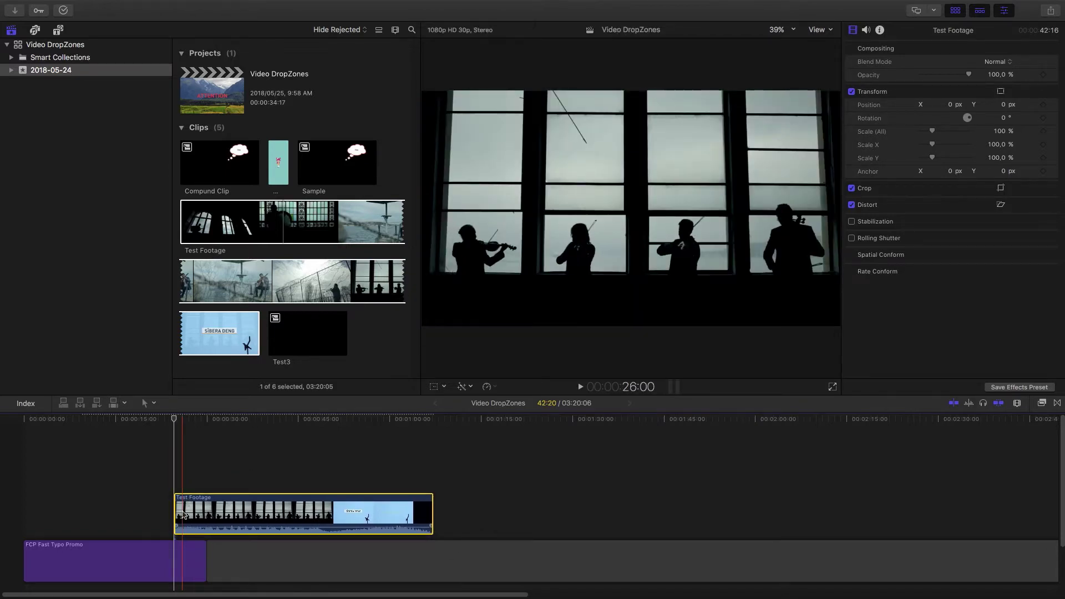
Step: Disable the footage to preview the title, then shorten it to a brief sliver and select it
key("v")
key("space")
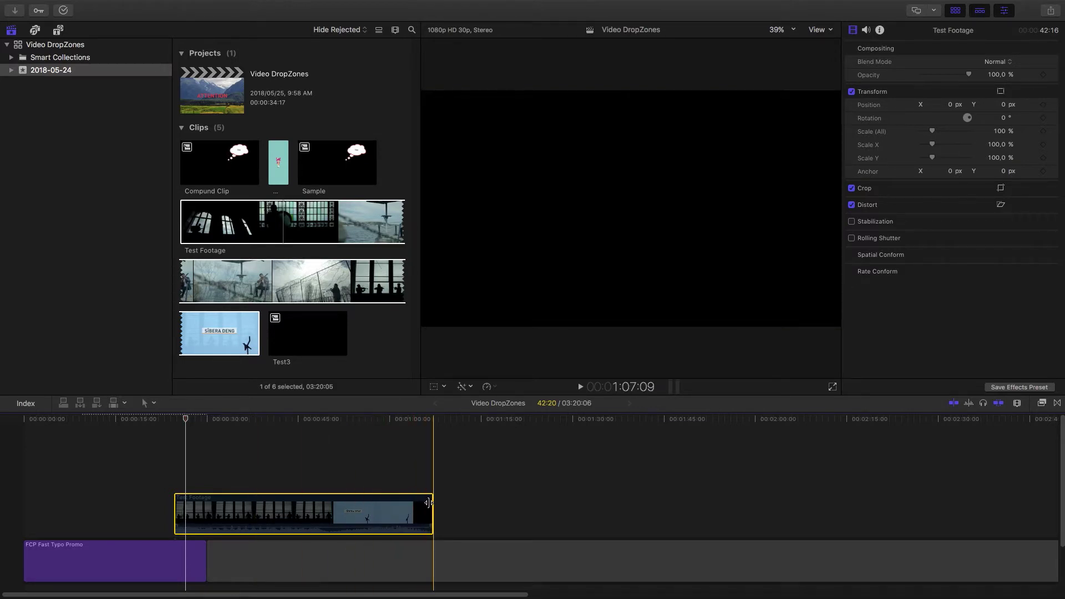
left_click_drag(429, 502, 185, 505)
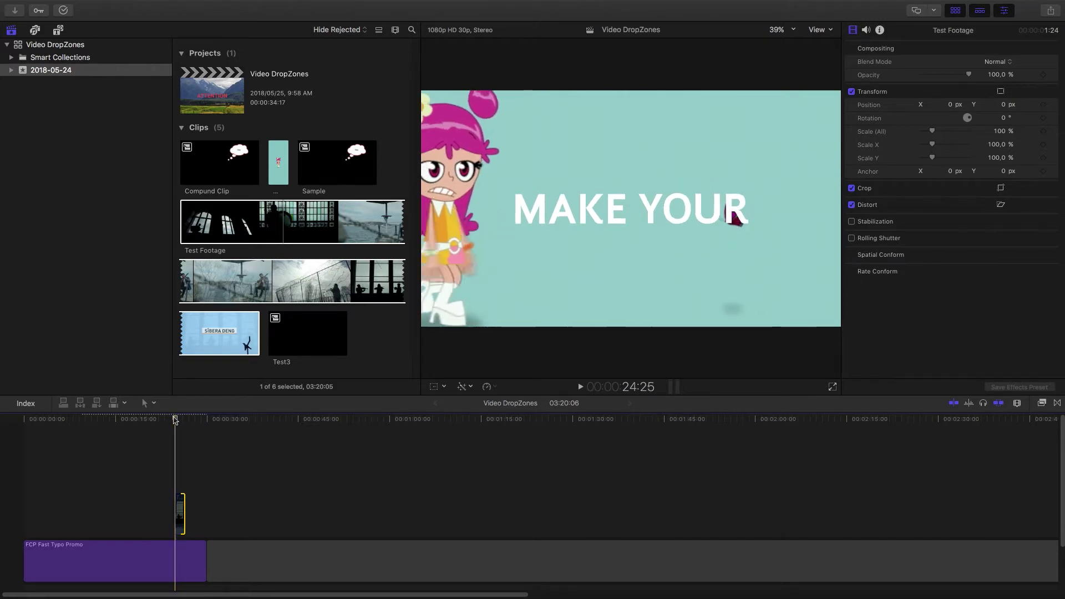
left_click(177, 420)
left_click(184, 509)
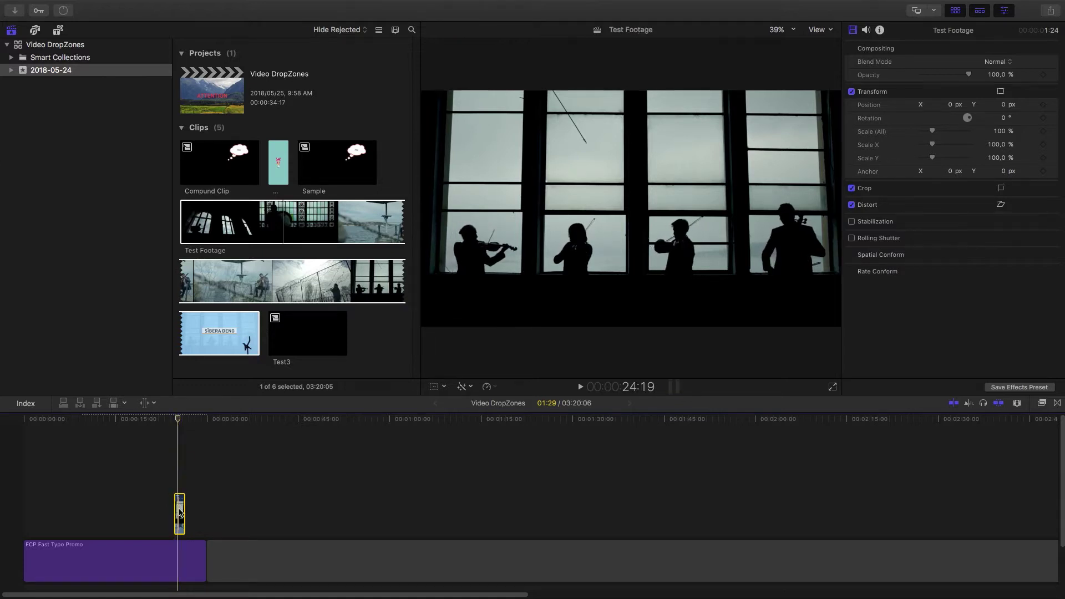
Step: Slip the short violinist clip a few frames, play it back, and detach its audio
left_click_drag(180, 511, 137, 528)
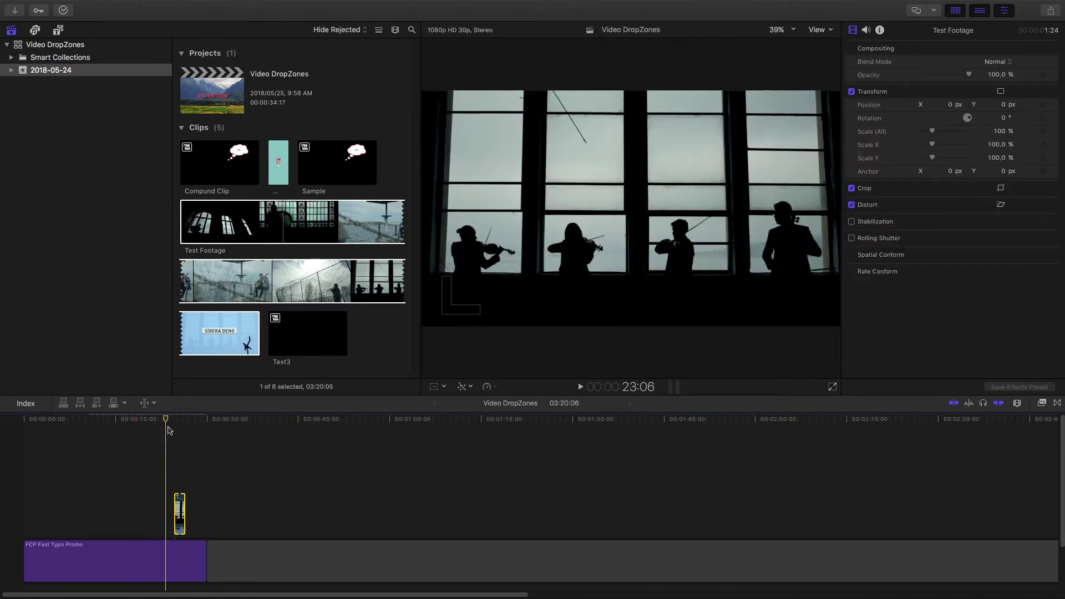
key("space")
key("space")
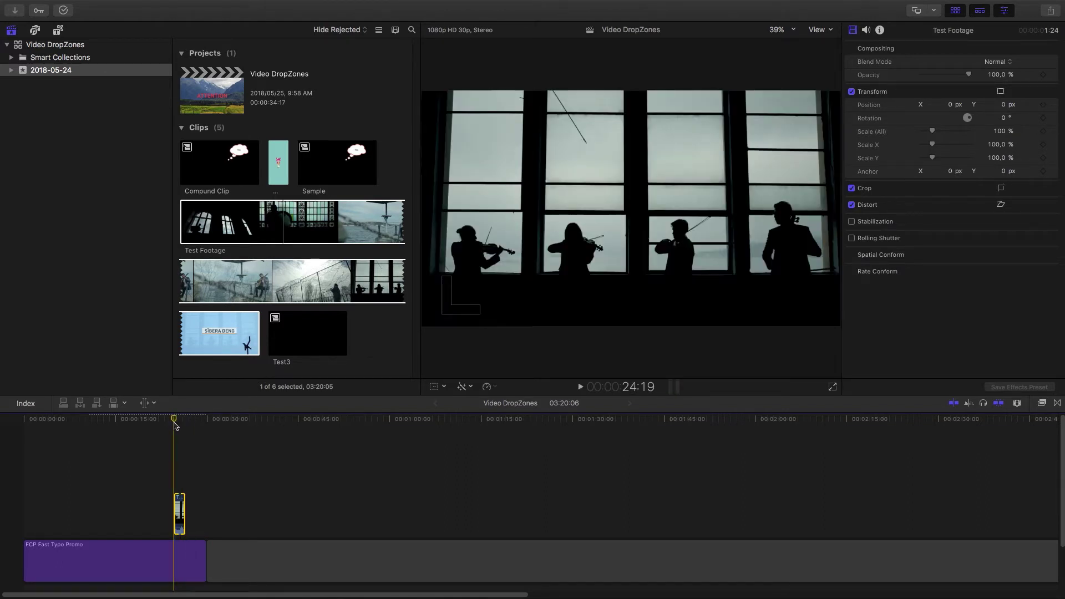
right_click(179, 513)
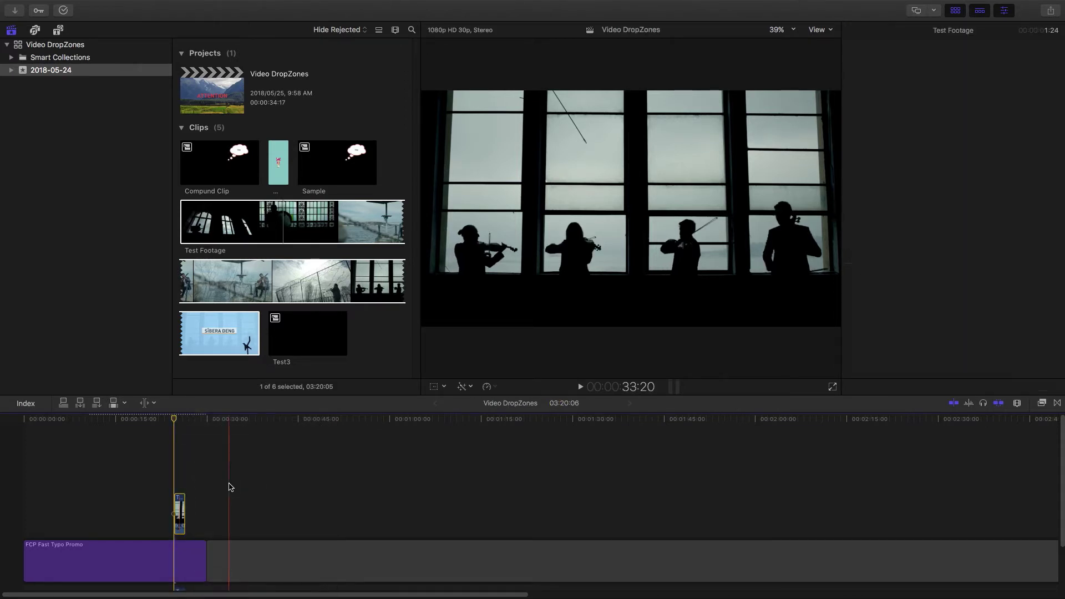
left_click(250, 442)
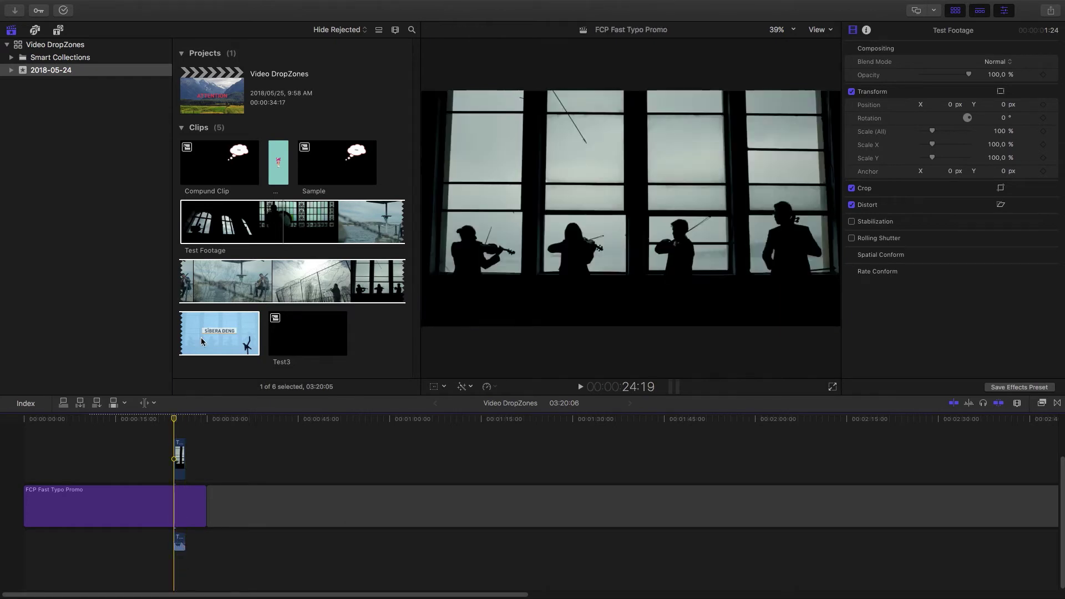
Step: Place a Speech Bubbles title at the timeline start and compound it with the violinist clip as '2'
left_click(58, 29)
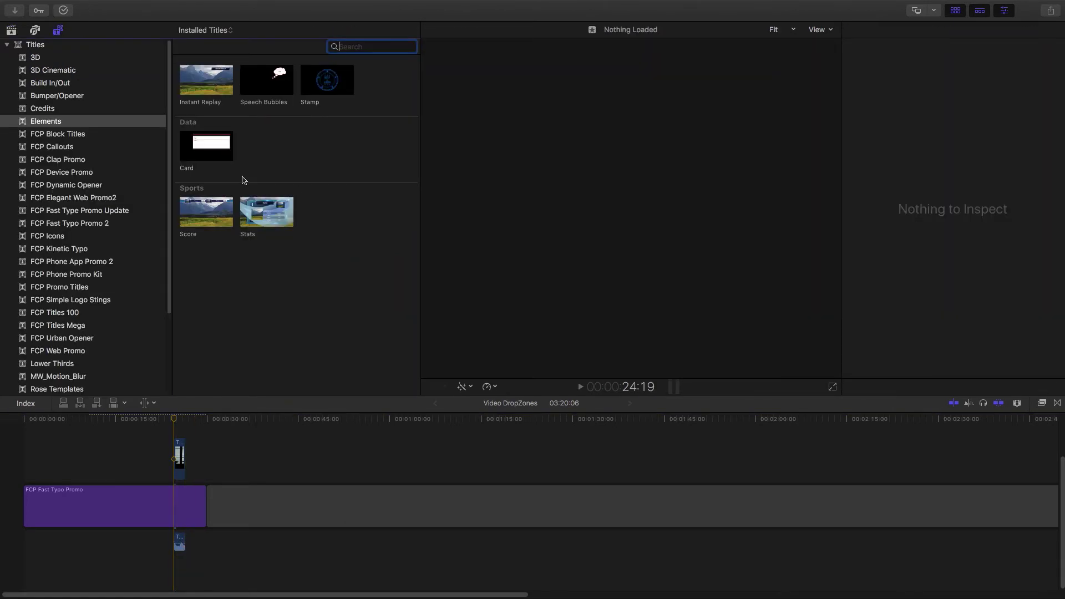
left_click_drag(266, 79, 172, 476)
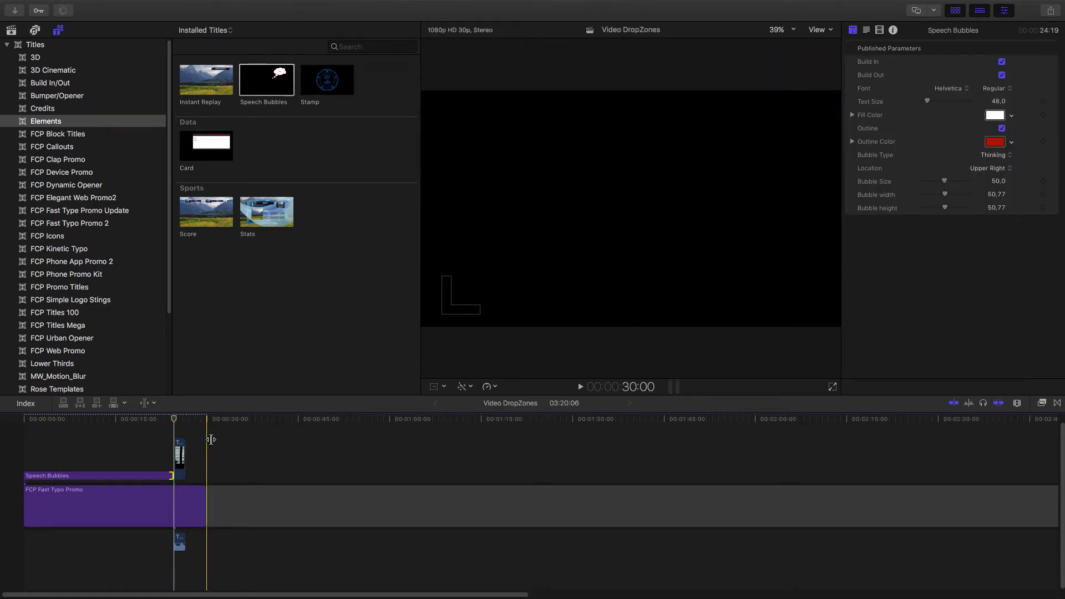
left_click_drag(211, 442, 89, 480)
right_click(89, 480)
left_click(150, 412)
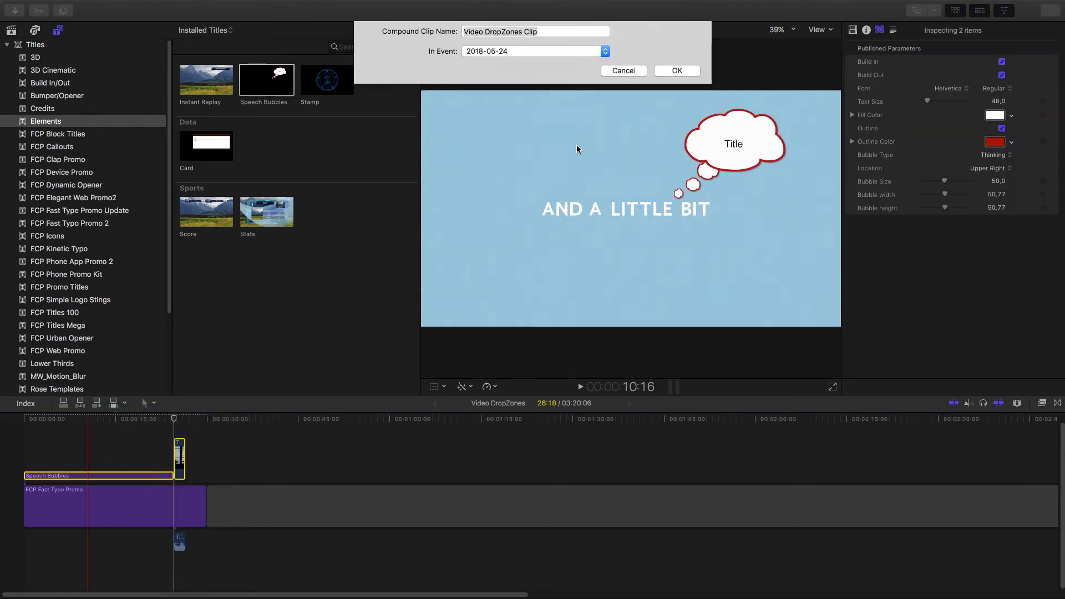
type("2")
left_click(677, 70)
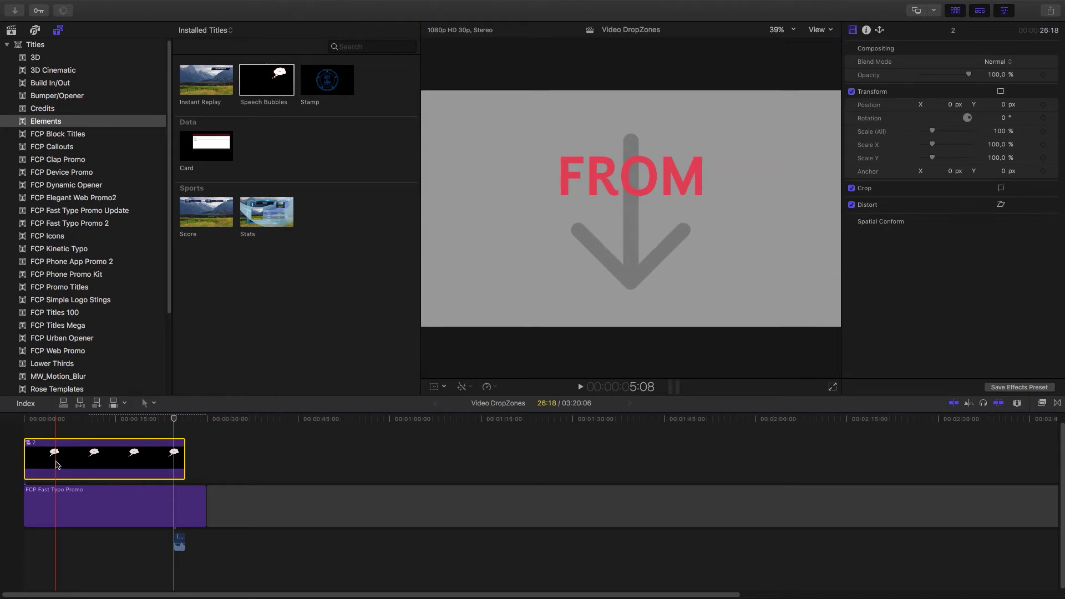
Step: Clear the promo title's DropZone 16 source and pick compound clip 2 instead
left_click(50, 504)
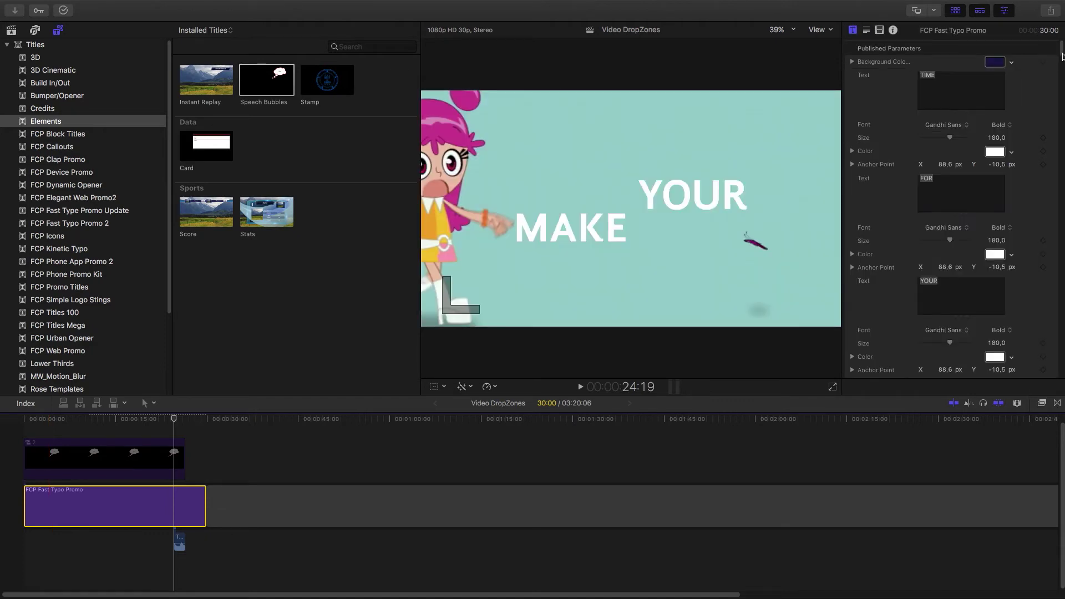
left_click_drag(1063, 56, 1063, 323)
left_click(1008, 319)
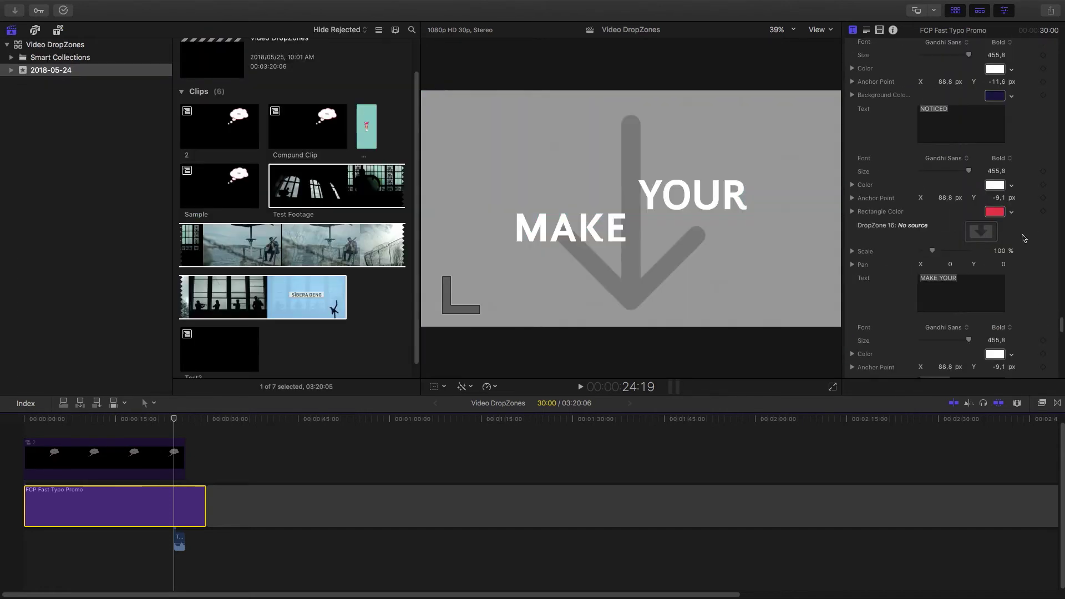
left_click(983, 232)
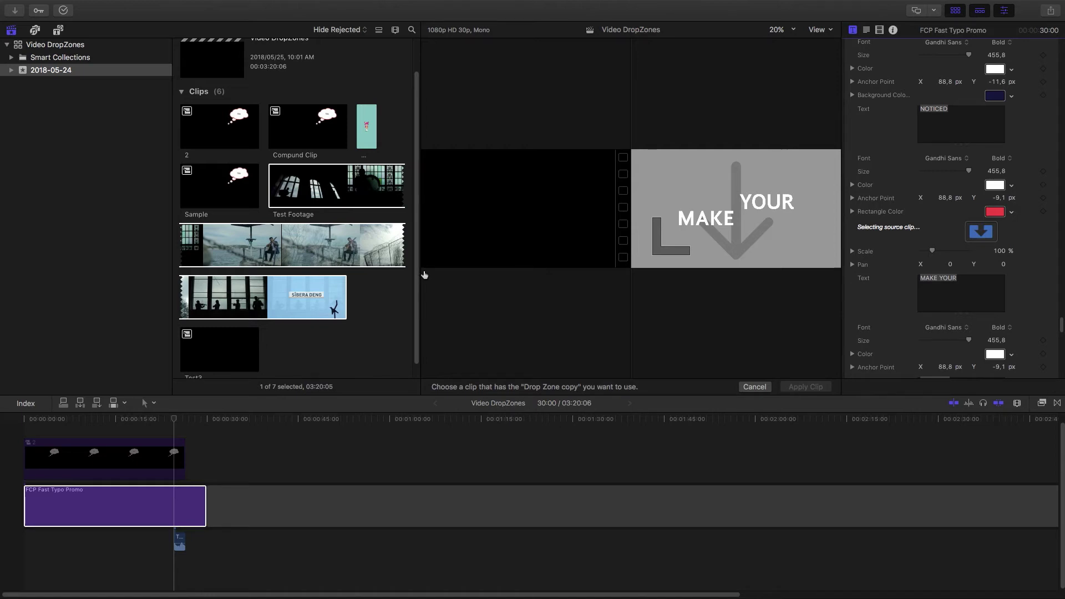
scroll(180, 127, "down", 1)
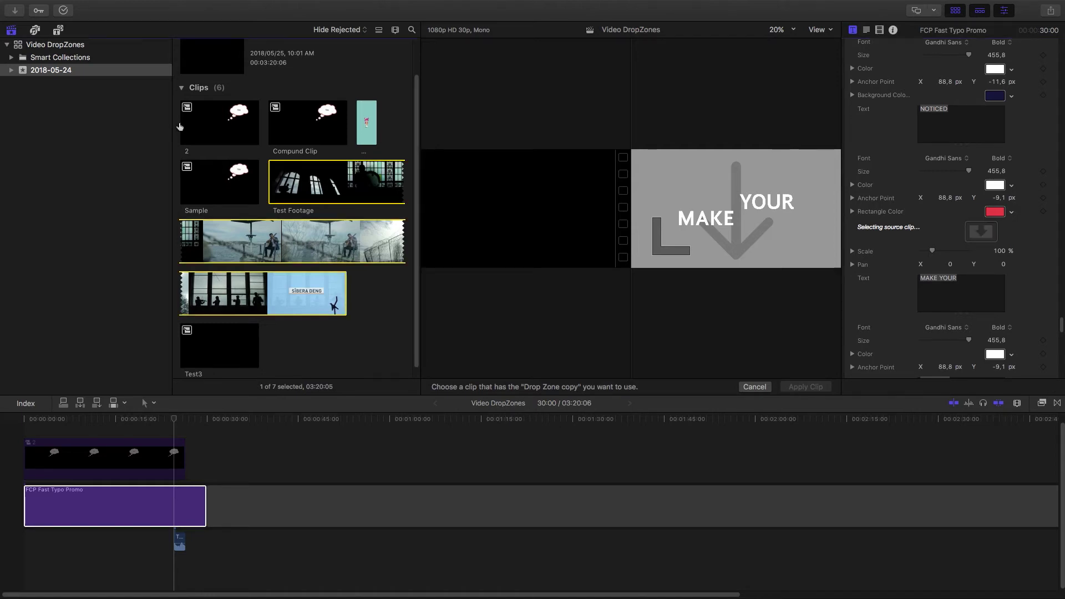
left_click(179, 127)
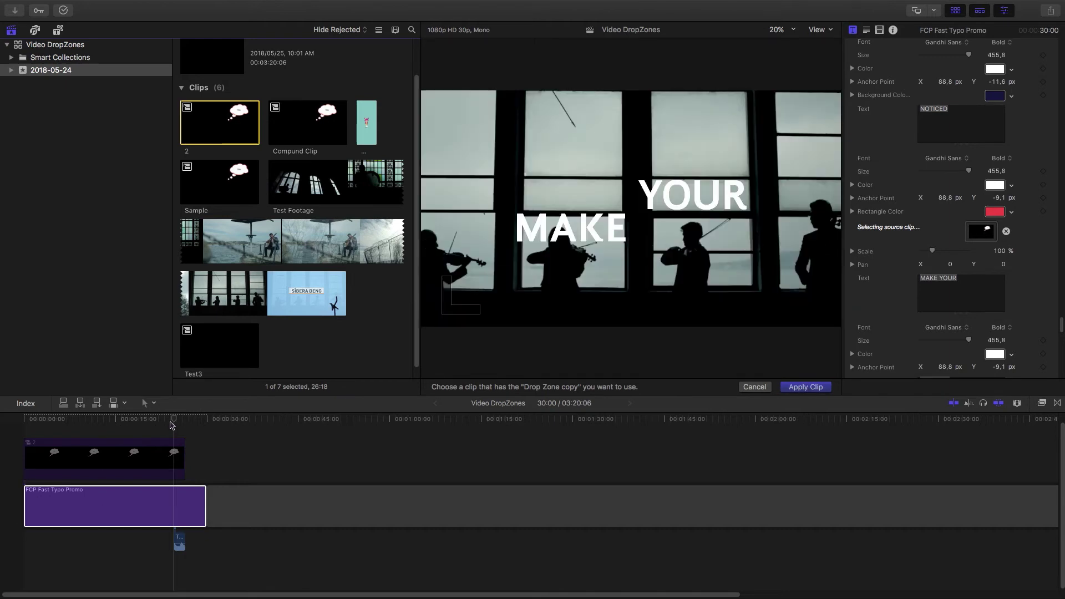
Step: Apply clip 2 to the drop zone and replay the drop zone section to check it
key("space")
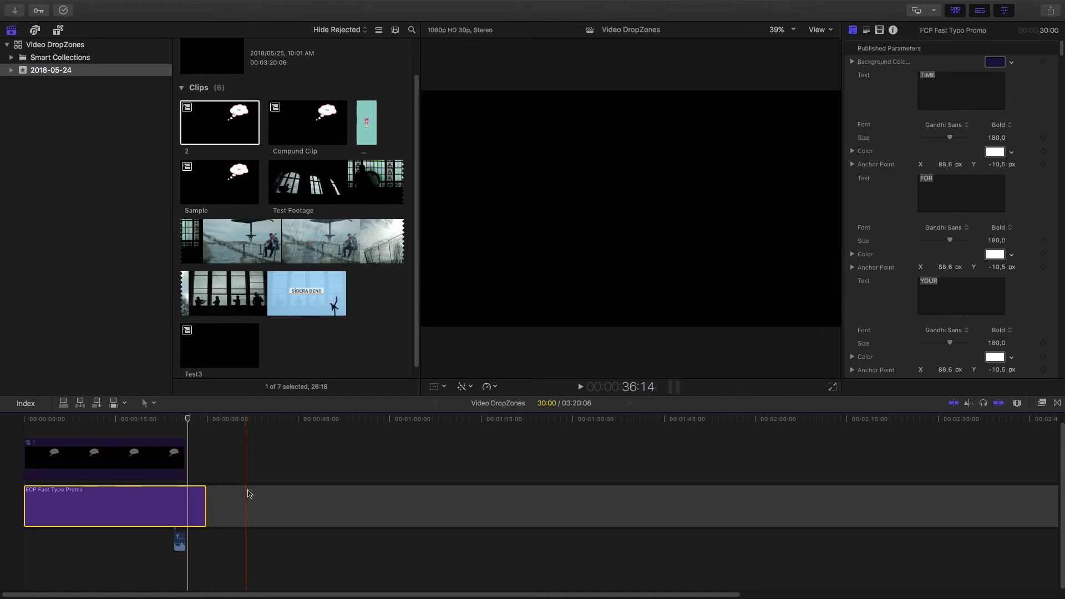
left_click(174, 420)
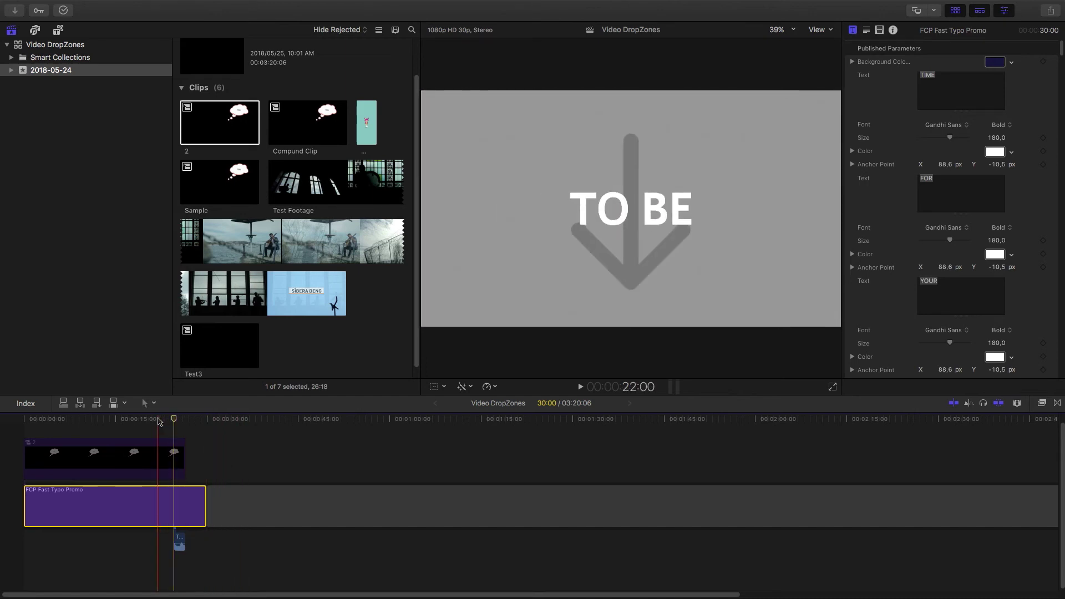